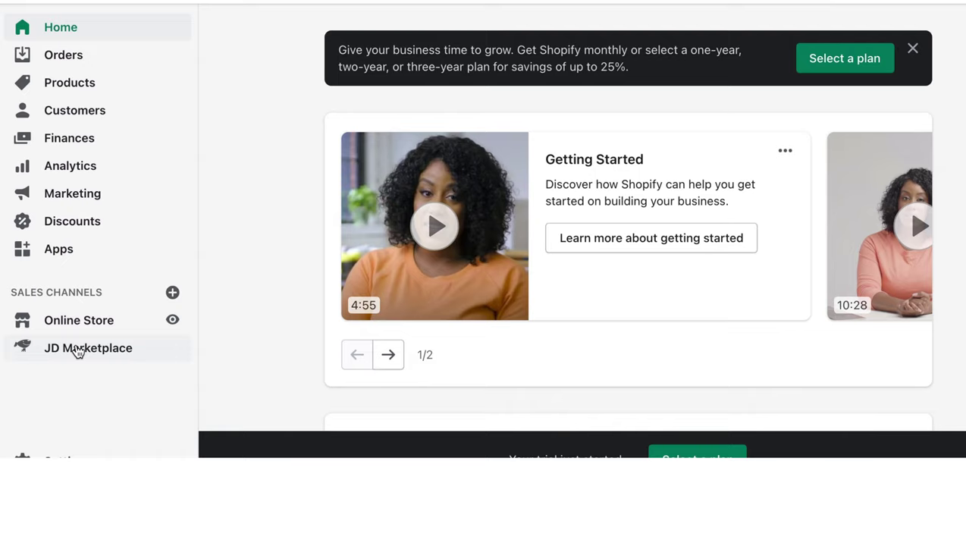
Open the JD Marketplace sales channel and start the Register JD account form.
{"action": "left_click", "coordinate": [75, 349]}
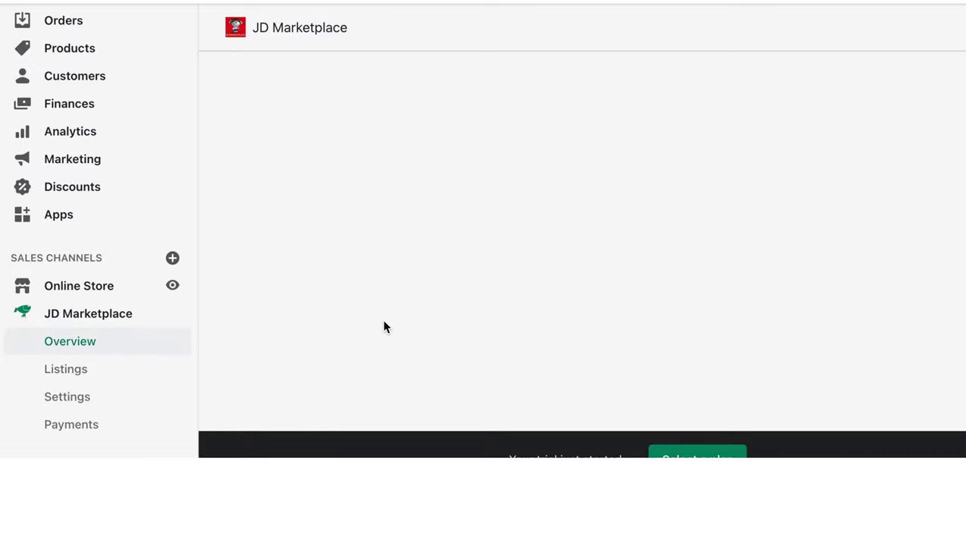
{"action": "scroll", "coordinate": [384, 326], "scroll_direction": "down", "scroll_amount": 3}
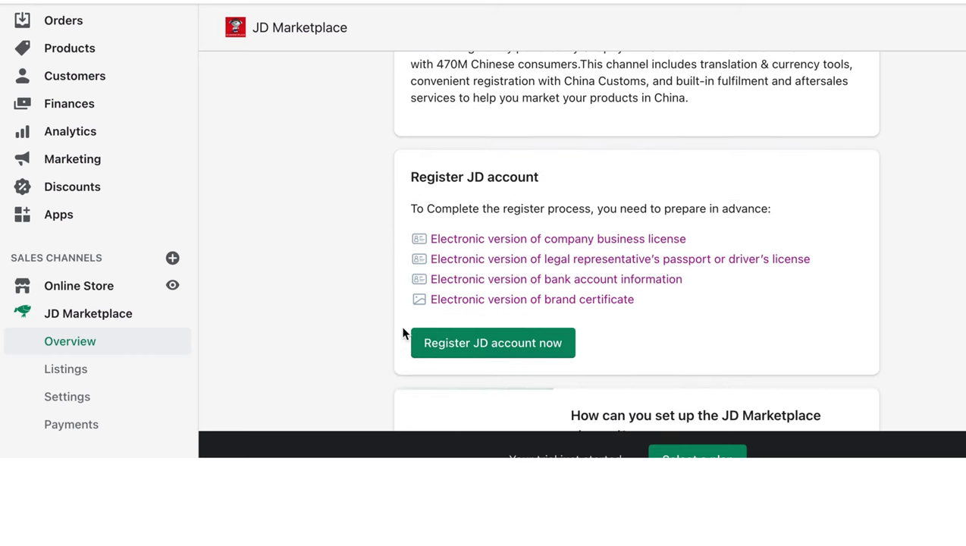
{"action": "left_click", "coordinate": [439, 349]}
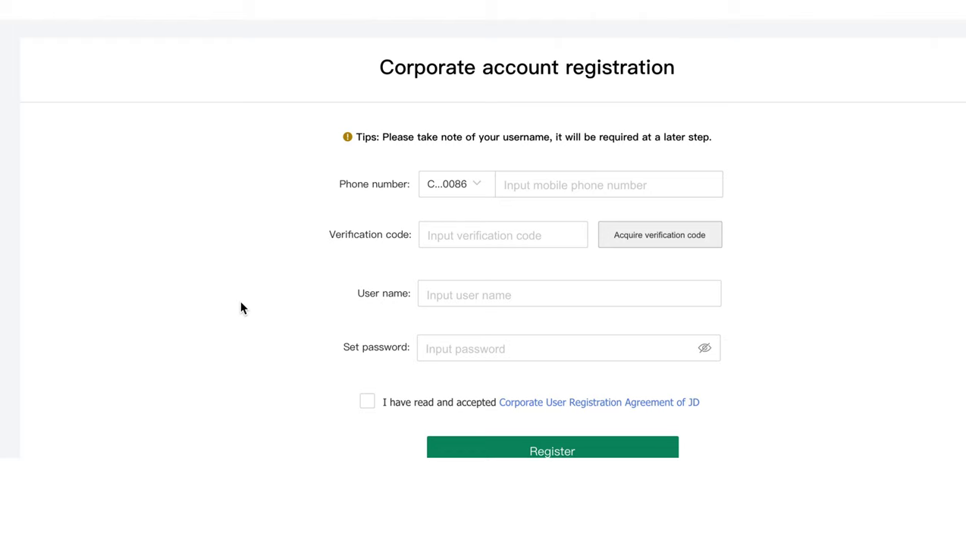
Choose the United States phone code, enter the mobile number and request a verification code.
{"action": "scroll", "coordinate": [241, 307], "scroll_direction": "down", "scroll_amount": 1}
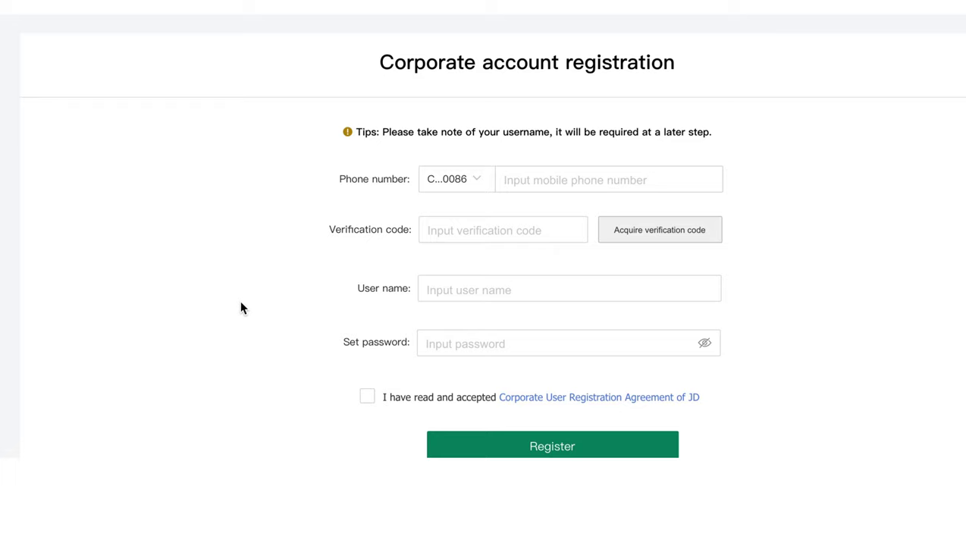
{"action": "left_click", "coordinate": [475, 184]}
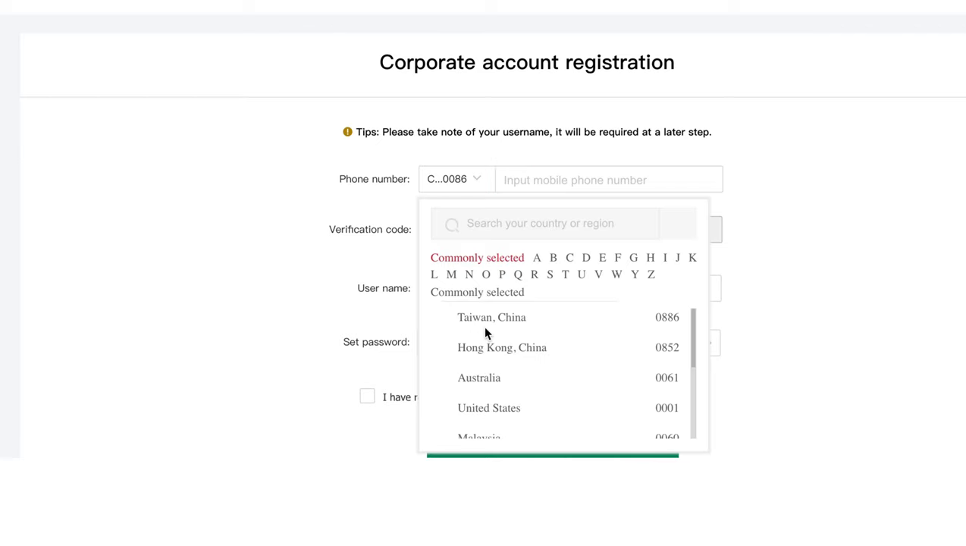
{"action": "scroll", "coordinate": [484, 334], "scroll_direction": "down", "scroll_amount": 1}
{"action": "left_click", "coordinate": [472, 410]}
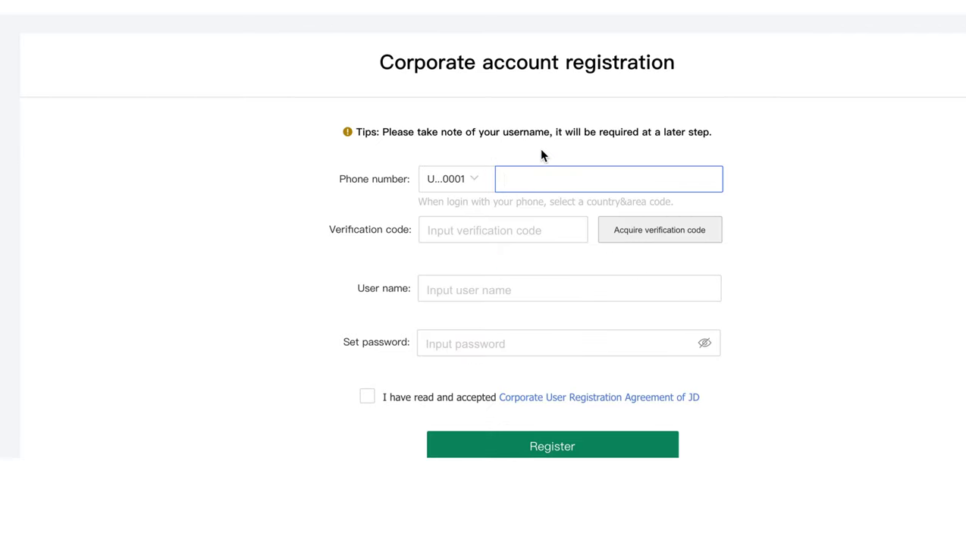
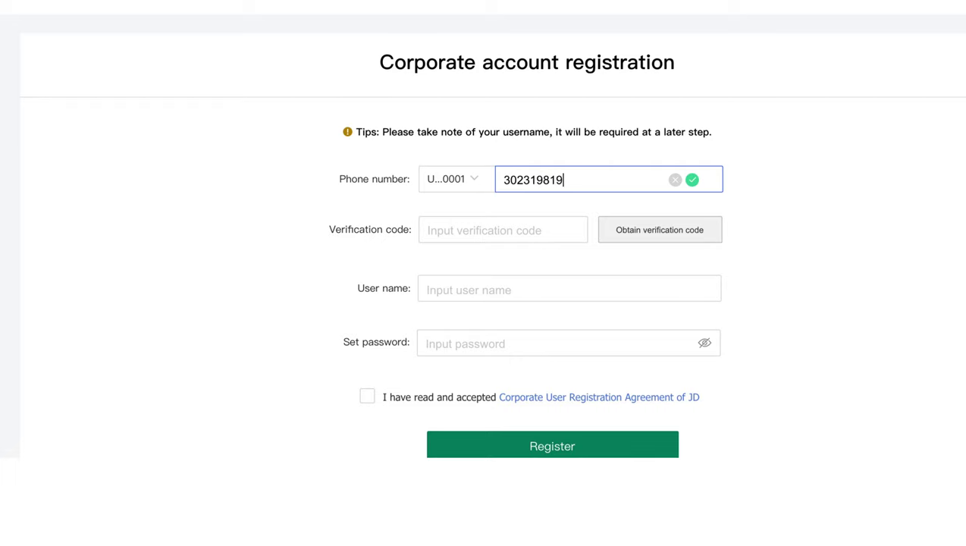
{"action": "left_click", "coordinate": [675, 239]}
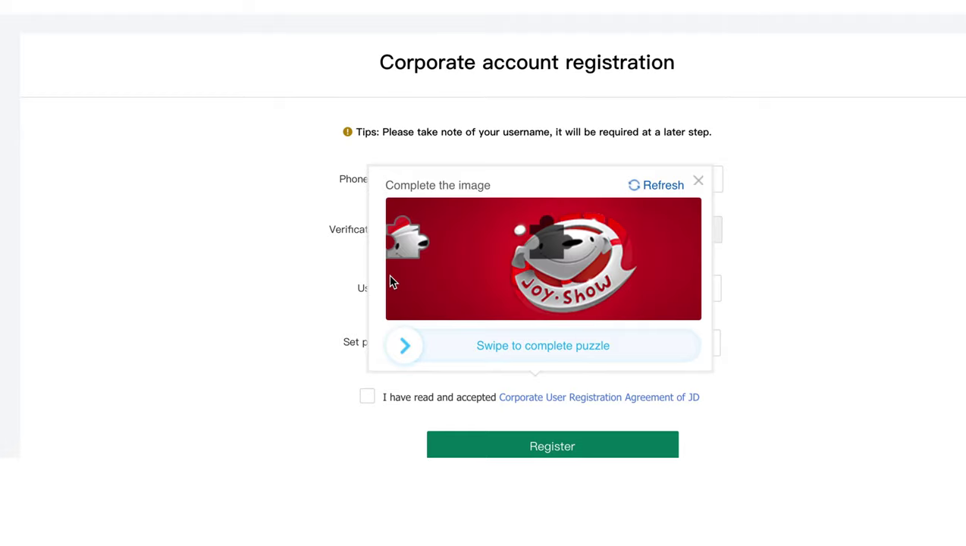
Solve the slide-puzzle check by fitting the piece into its gap.
{"action": "left_click_drag", "start_coordinate": [405, 346], "coordinate": [549, 351]}
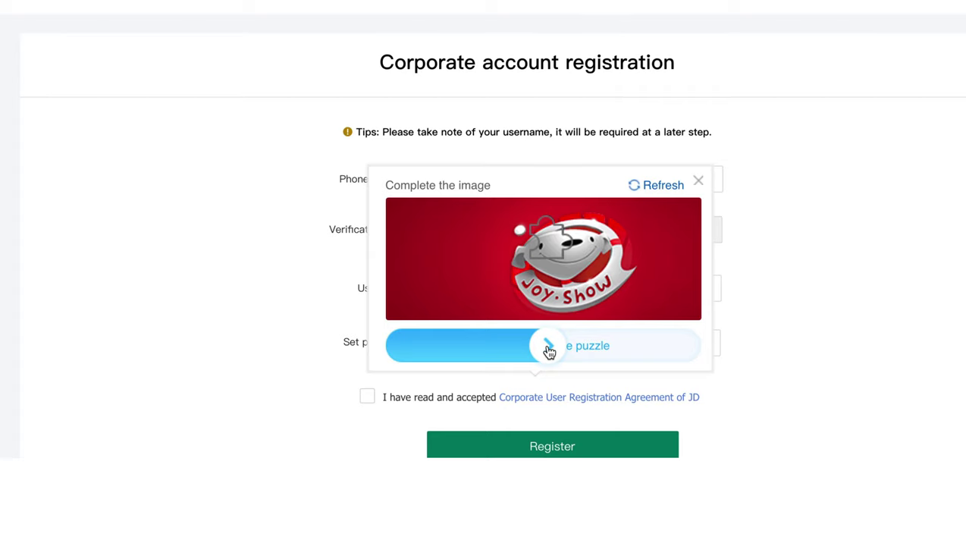
{"action": "left_click_drag", "start_coordinate": [549, 351], "coordinate": [549, 351]}
{"action": "left_click_drag", "start_coordinate": [402, 350], "coordinate": [505, 348]}
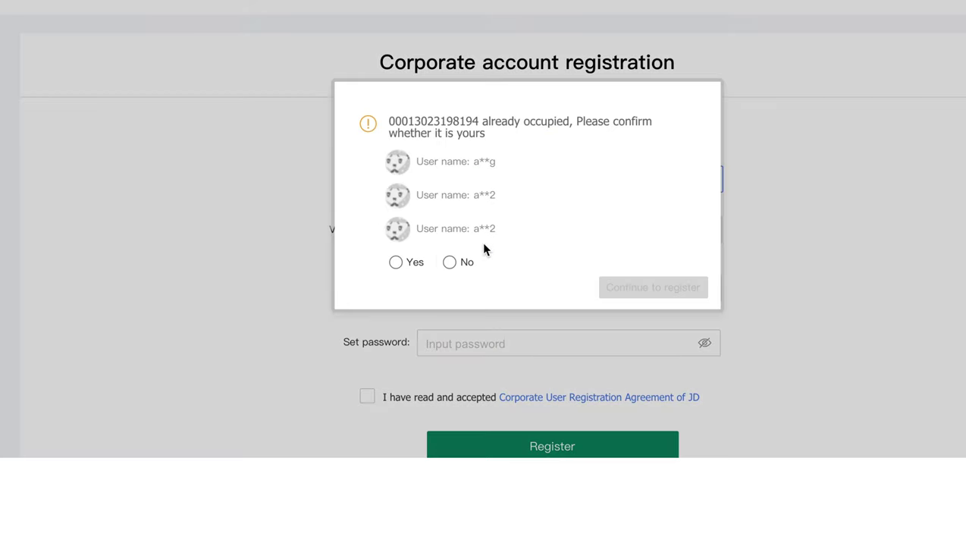
Answer No in the already-occupied accounts dialog and continue registering with this number.
{"action": "left_click", "coordinate": [449, 262]}
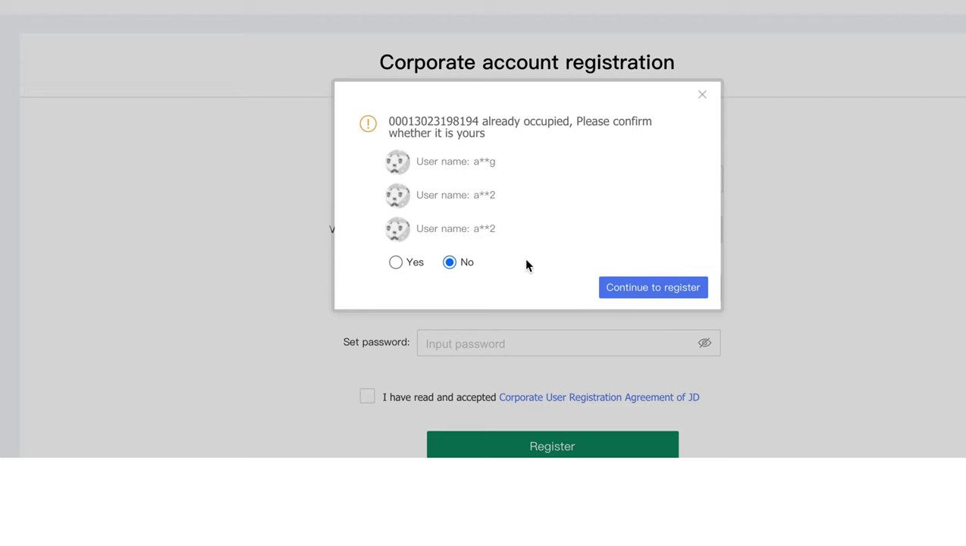
{"action": "key", "text": "Return"}
{"action": "left_click", "coordinate": [465, 229]}
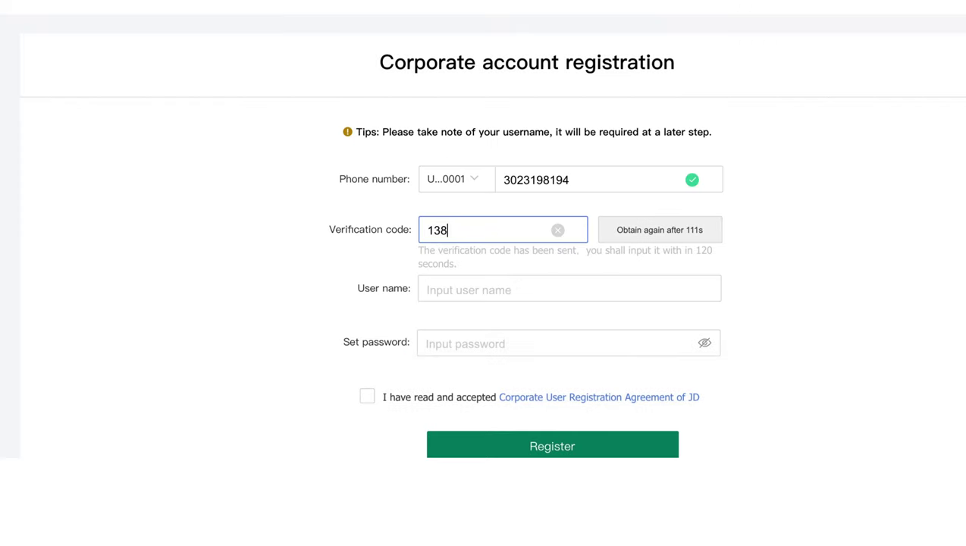
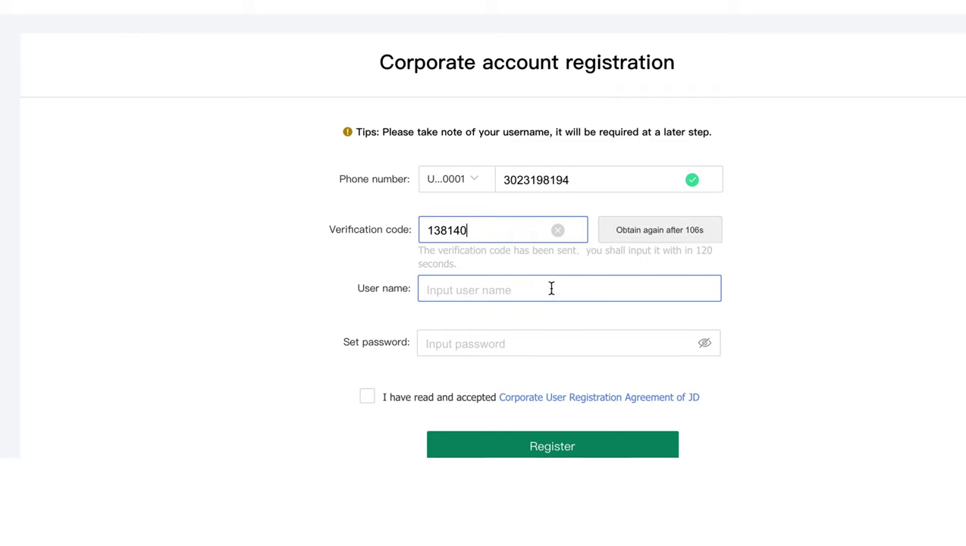
Enter the received verification code and the chosen user name.
{"action": "left_click", "coordinate": [580, 289]}
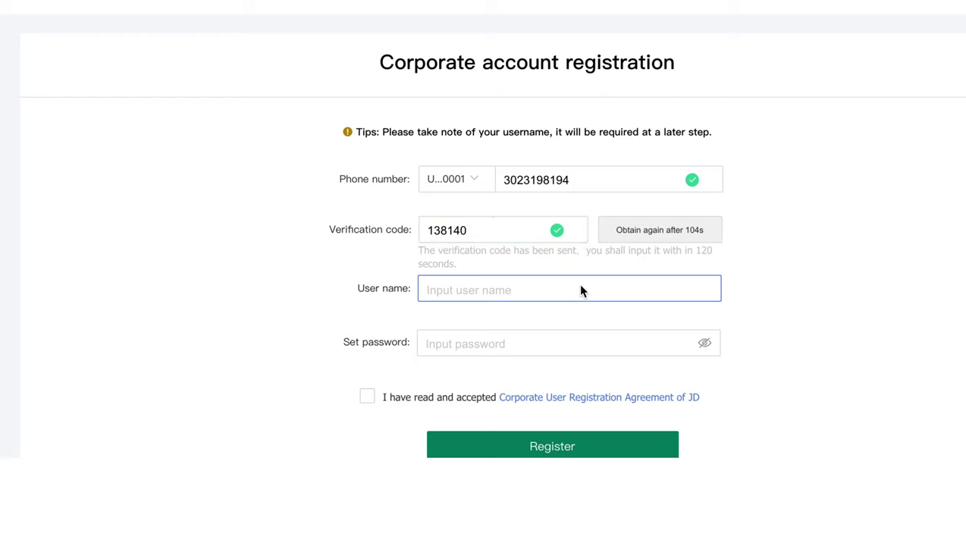
{"action": "left_click", "coordinate": [498, 290]}
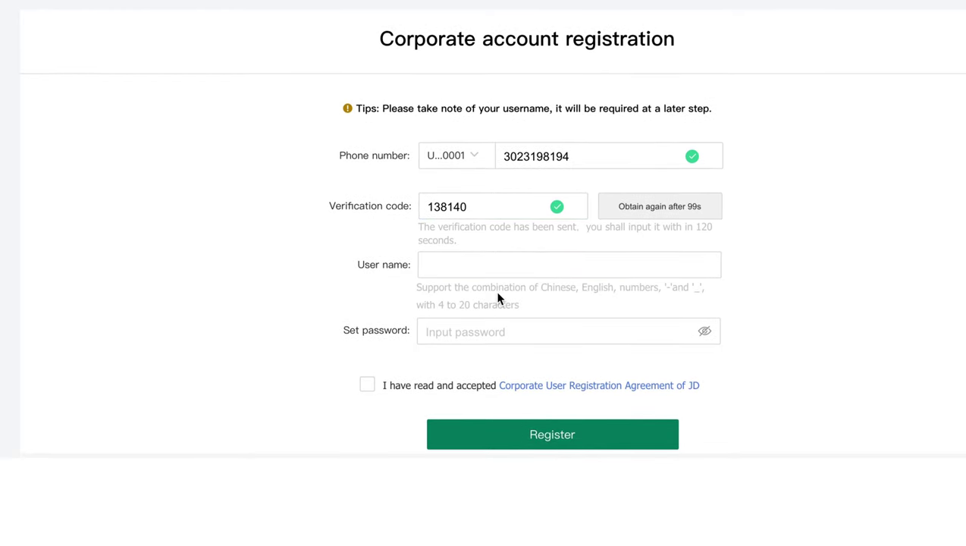
{"action": "type", "text": "alexisjd"}
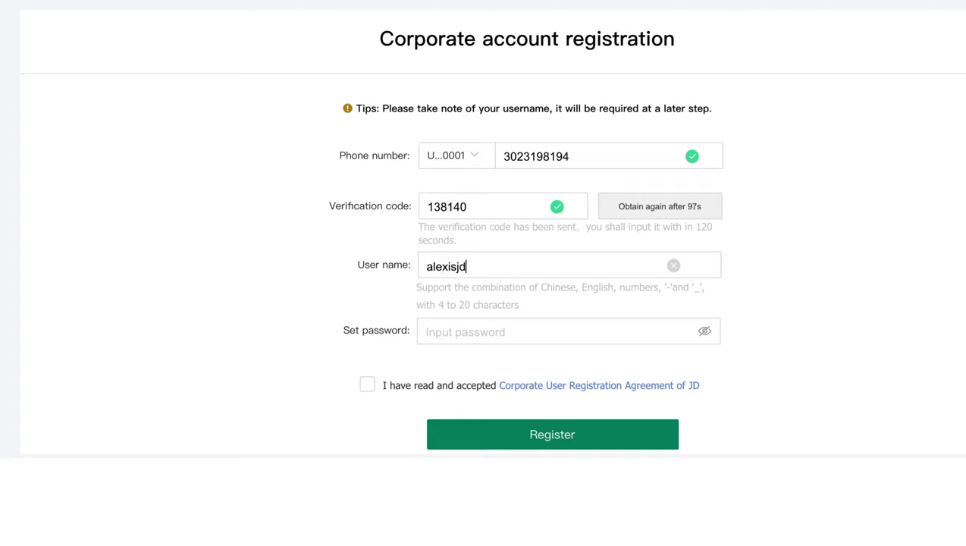
{"action": "type", "text": "test2"}
Enter a strong account password and let the form validate it.
{"action": "left_click", "coordinate": [487, 322]}
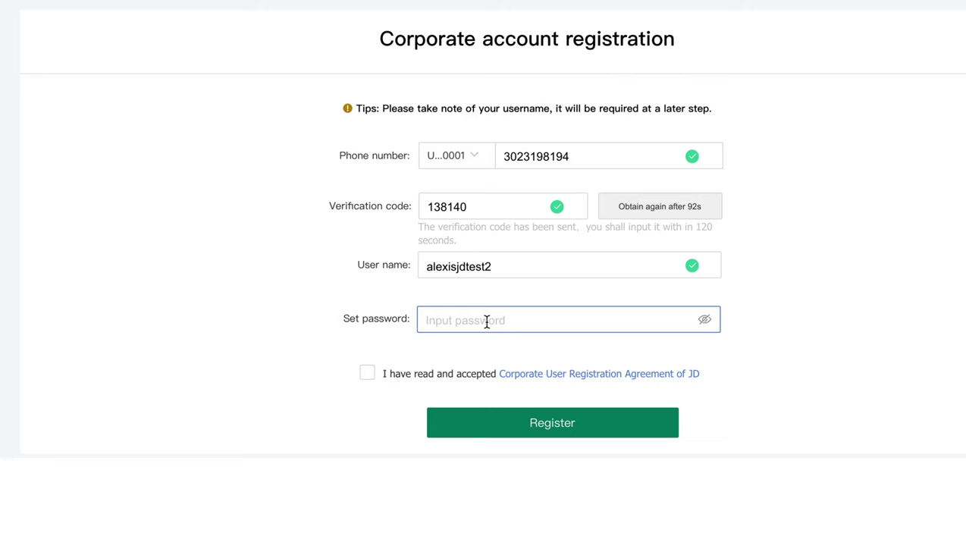
{"action": "type", "text": "•••••••••••"}
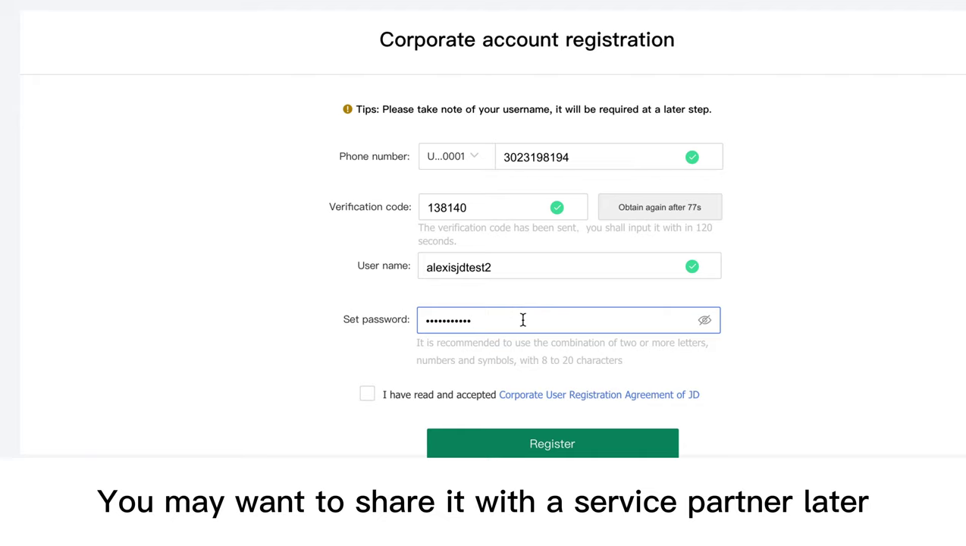
{"action": "left_click", "coordinate": [342, 339]}
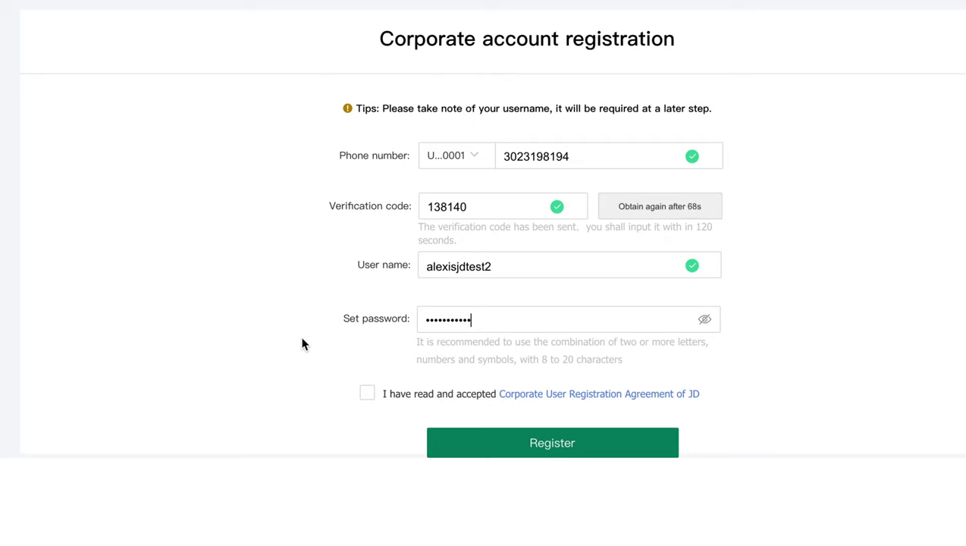
{"action": "left_click", "coordinate": [364, 385]}
Accept the agreement, register the account, review the specification and select Register as a Seller.
{"action": "left_click", "coordinate": [366, 377]}
{"action": "left_click", "coordinate": [513, 437]}
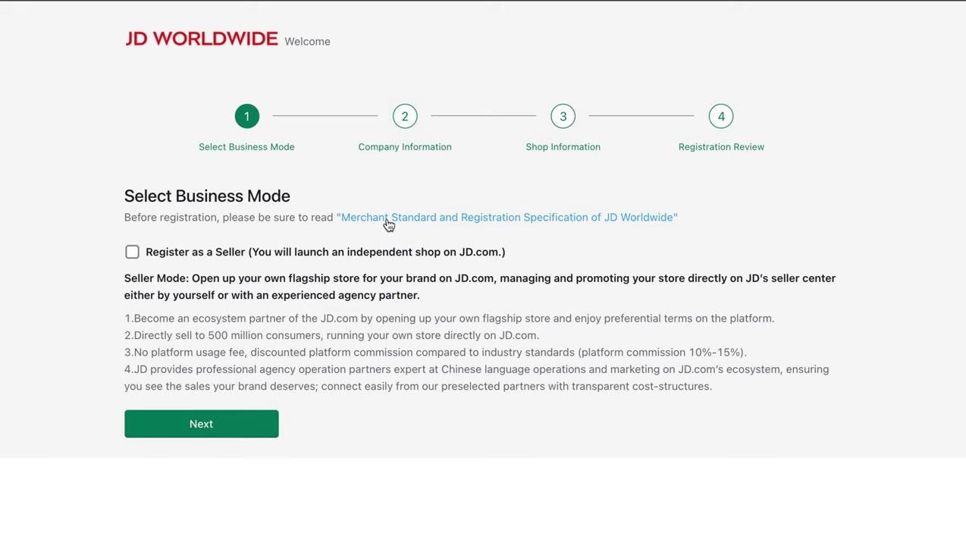
{"action": "left_click", "coordinate": [388, 225]}
{"action": "scroll", "coordinate": [429, 279], "scroll_direction": "down", "scroll_amount": 4}
{"action": "scroll", "coordinate": [428, 292], "scroll_direction": "up", "scroll_amount": 3}
{"action": "left_click", "coordinate": [132, 251]}
Fill in the registrant contact's full name and e-mail address, then continue to Company Information.
{"action": "left_click", "coordinate": [190, 425]}
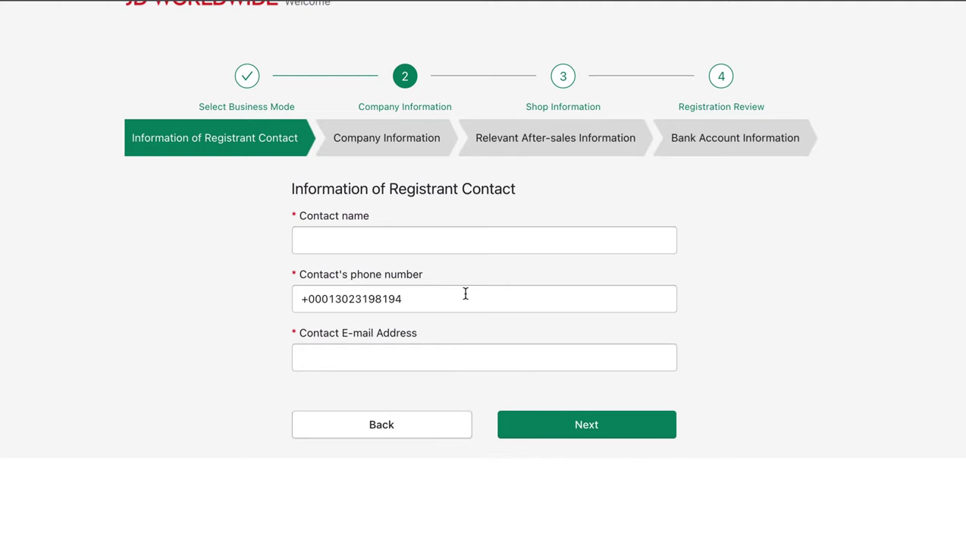
{"action": "left_click", "coordinate": [410, 240]}
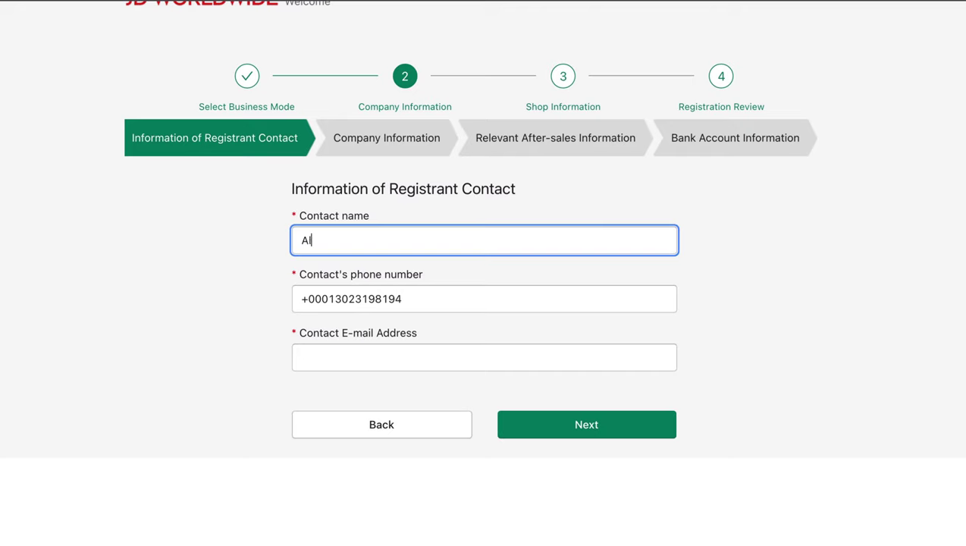
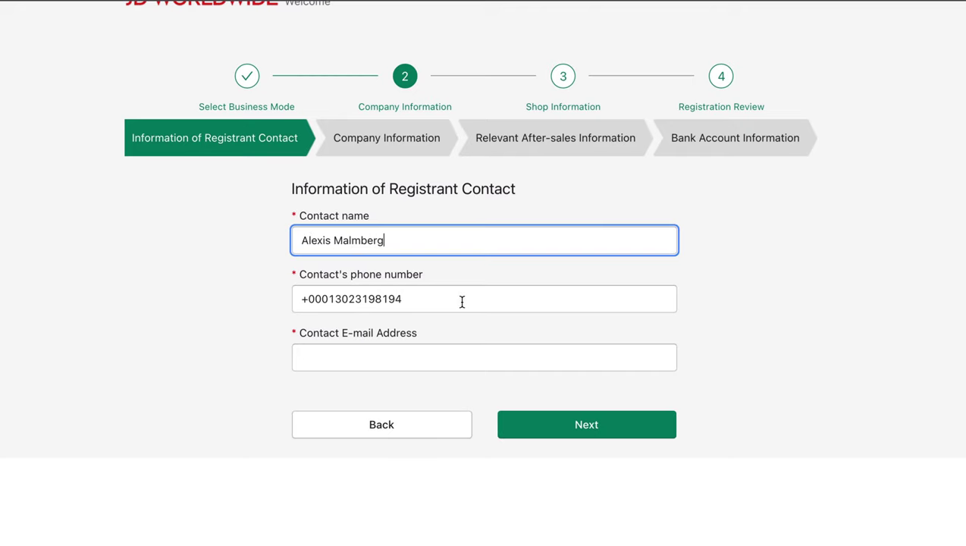
{"action": "left_click", "coordinate": [399, 366]}
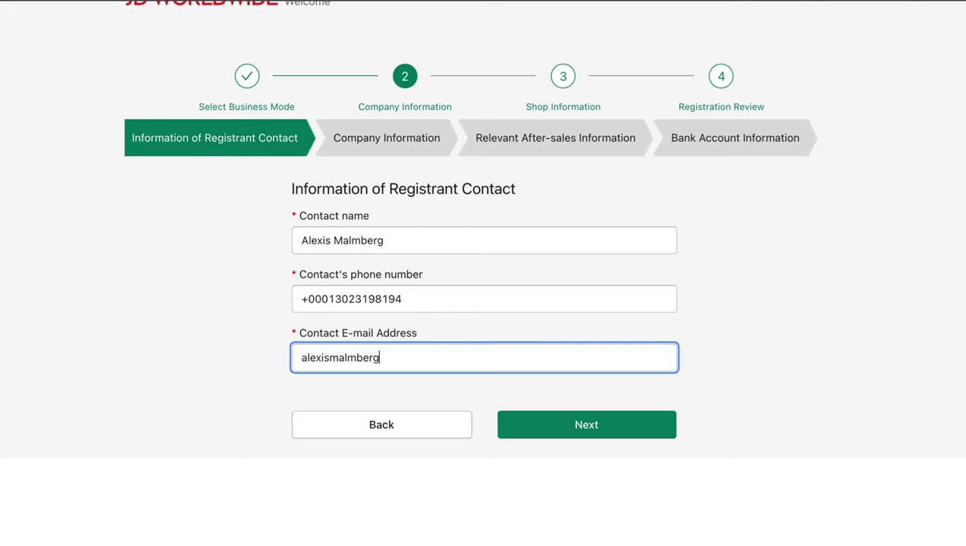
{"action": "left_click", "coordinate": [508, 423]}
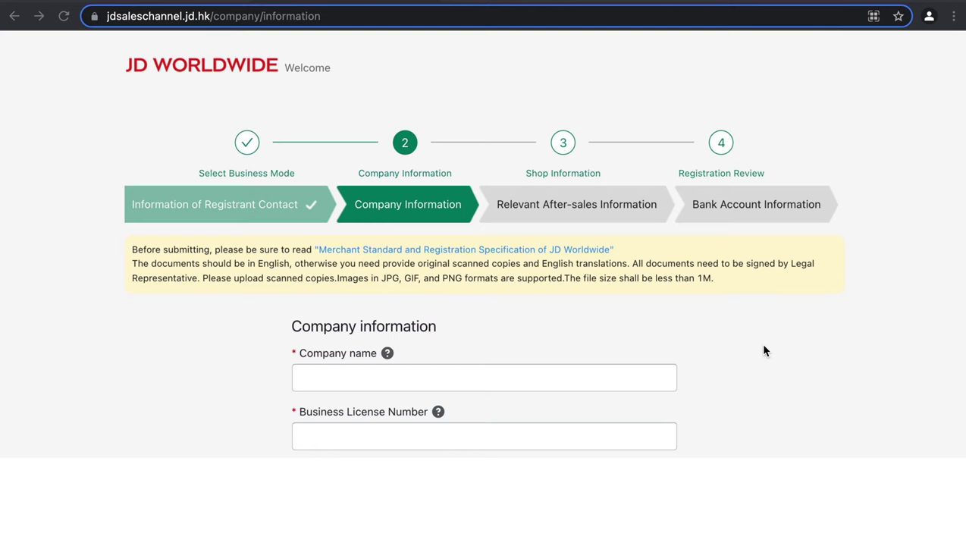
Enter the company name and the business license number on the Company Information form.
{"action": "scroll", "coordinate": [764, 346], "scroll_direction": "down", "scroll_amount": 3}
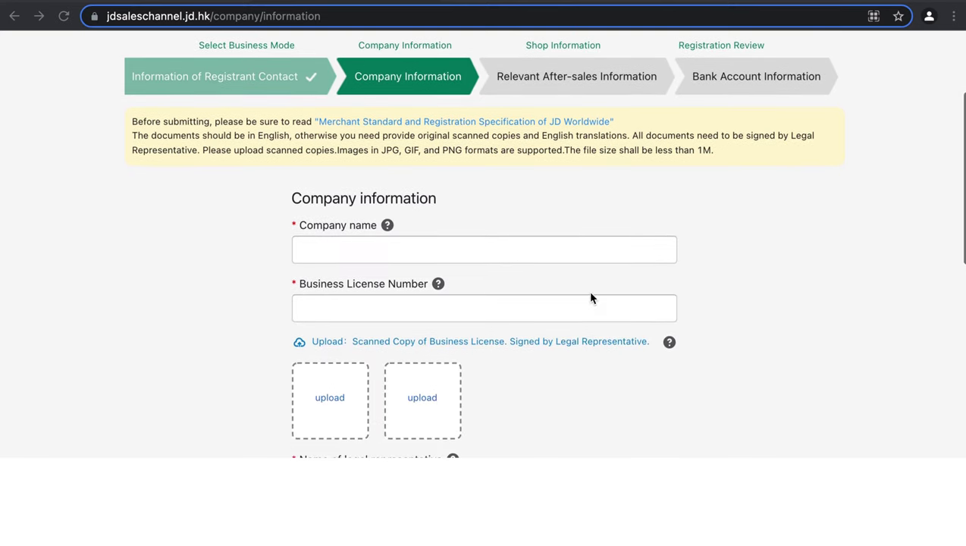
{"action": "left_click", "coordinate": [391, 244]}
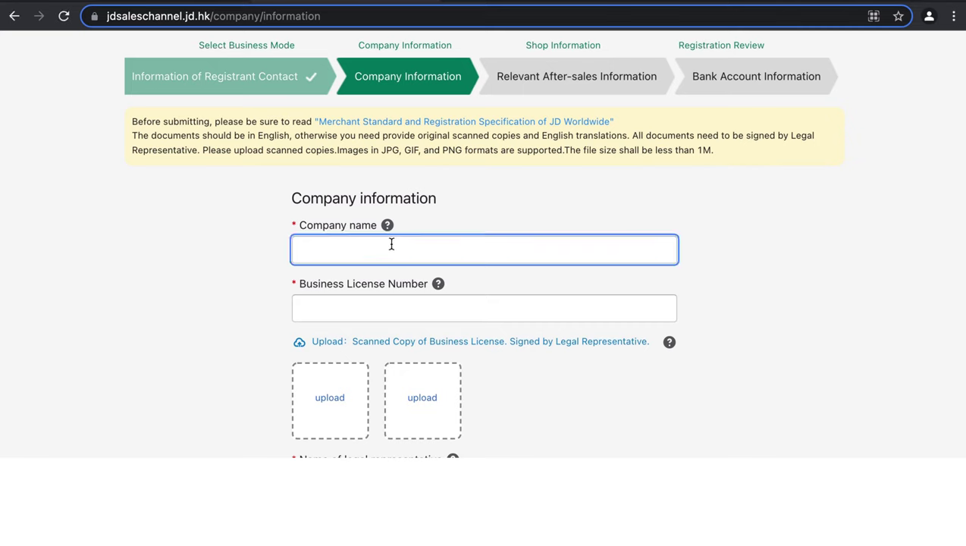
{"action": "type", "text": "AlexisJDtest2"}
{"action": "left_click", "coordinate": [386, 305]}
{"action": "scroll", "coordinate": [386, 304], "scroll_direction": "down", "scroll_amount": 1}
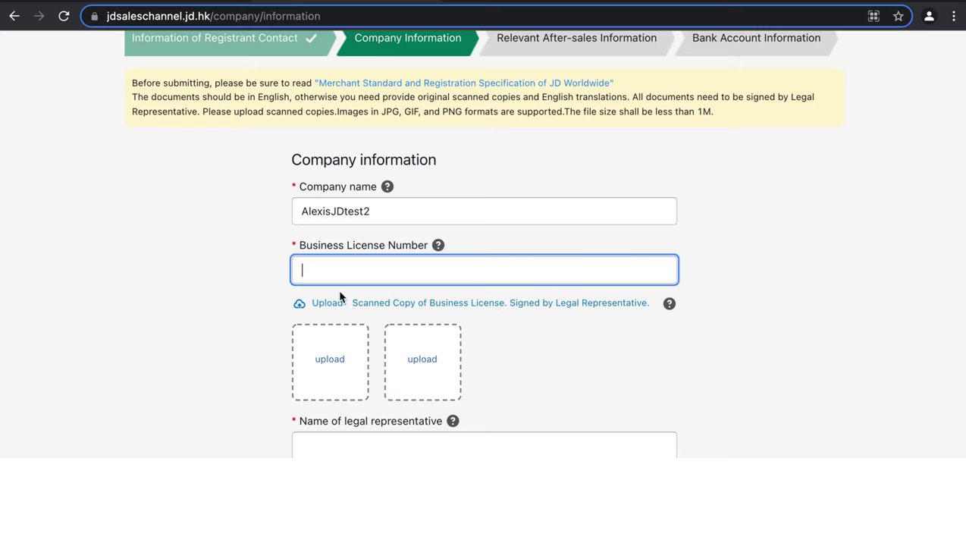
{"action": "scroll", "coordinate": [339, 289], "scroll_direction": "down", "scroll_amount": 1}
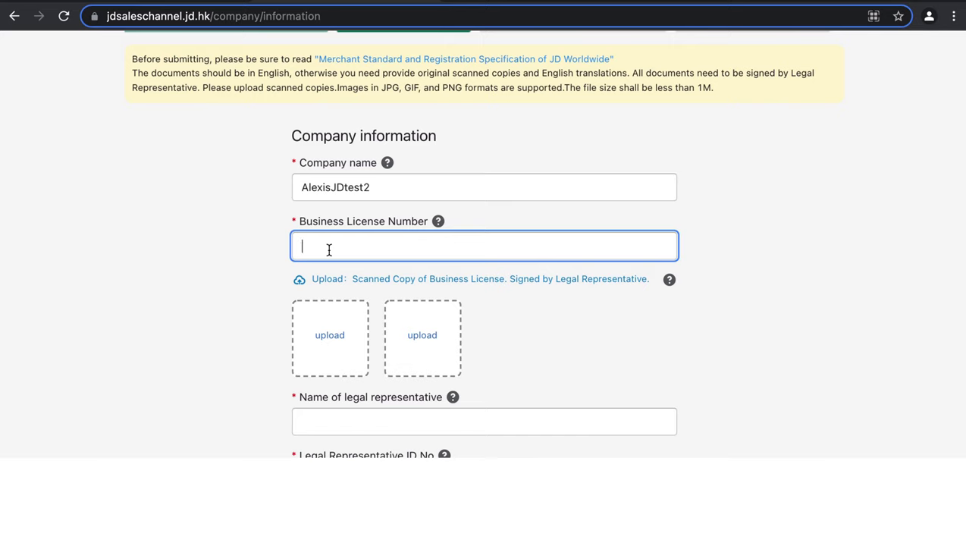
{"action": "type", "text": "000888999000"}
{"action": "scroll", "coordinate": [236, 300], "scroll_direction": "down", "scroll_amount": 2}
{"action": "left_click", "coordinate": [237, 298]}
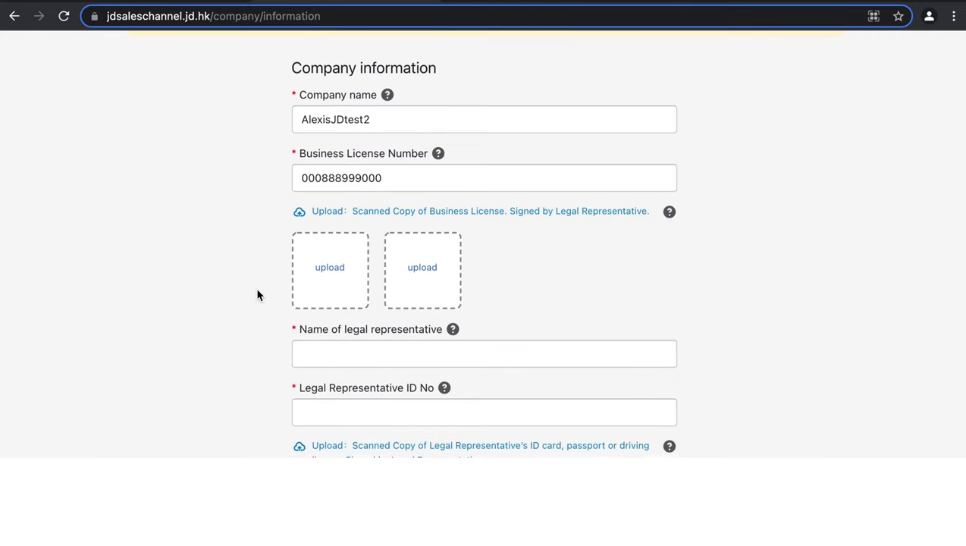
Upload business license.jpg as the business license scan.
{"action": "left_click", "coordinate": [406, 272]}
{"action": "scroll", "coordinate": [387, 225], "scroll_direction": "down", "scroll_amount": 1}
{"action": "scroll", "coordinate": [386, 224], "scroll_direction": "down", "scroll_amount": 2}
{"action": "double_click", "coordinate": [371, 160]}
{"action": "scroll", "coordinate": [273, 316], "scroll_direction": "down", "scroll_amount": 2}
{"action": "scroll", "coordinate": [287, 313], "scroll_direction": "down", "scroll_amount": 1}
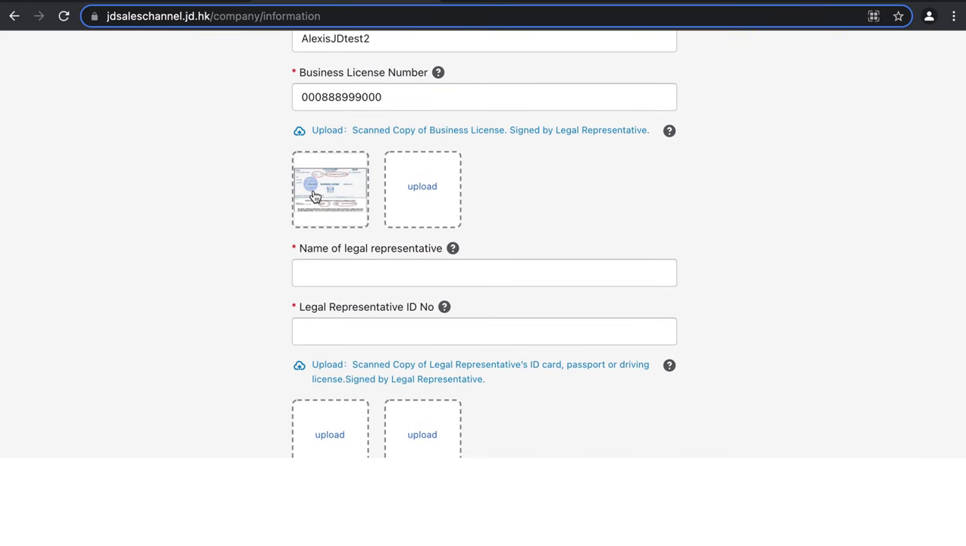
{"action": "scroll", "coordinate": [341, 219], "scroll_direction": "down", "scroll_amount": 2}
Fill in the legal representative's full name and ID number.
{"action": "left_click", "coordinate": [348, 232]}
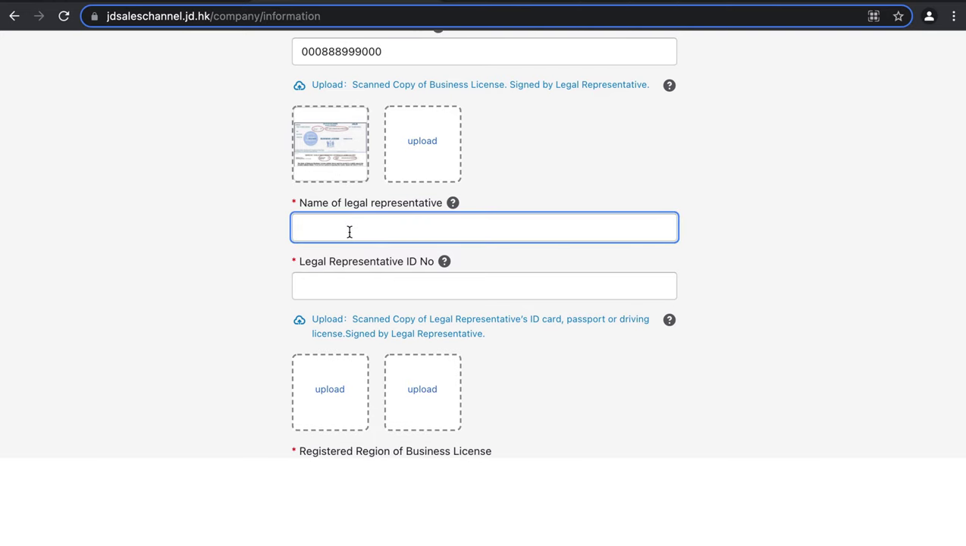
{"action": "scroll", "coordinate": [349, 232], "scroll_direction": "down", "scroll_amount": 1}
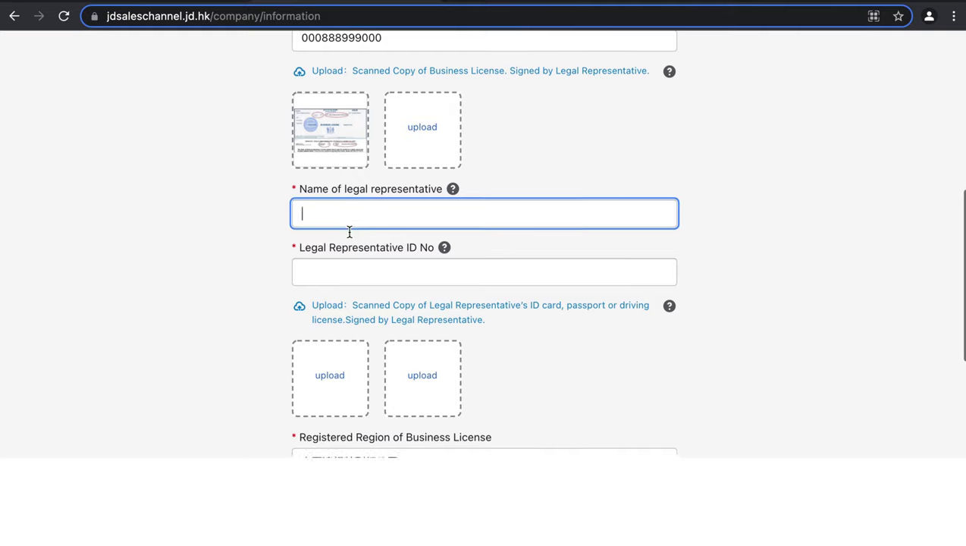
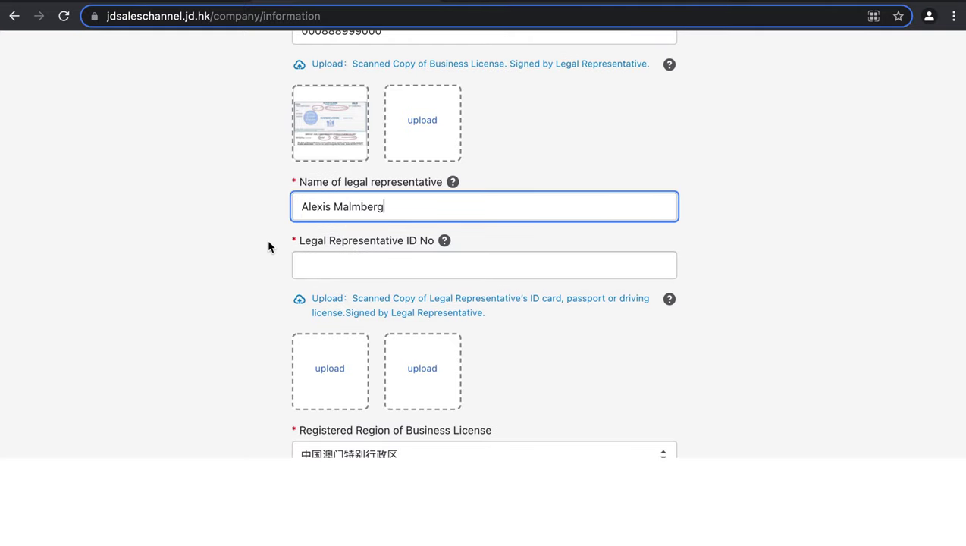
{"action": "scroll", "coordinate": [276, 246], "scroll_direction": "down", "scroll_amount": 2}
{"action": "left_click", "coordinate": [332, 217]}
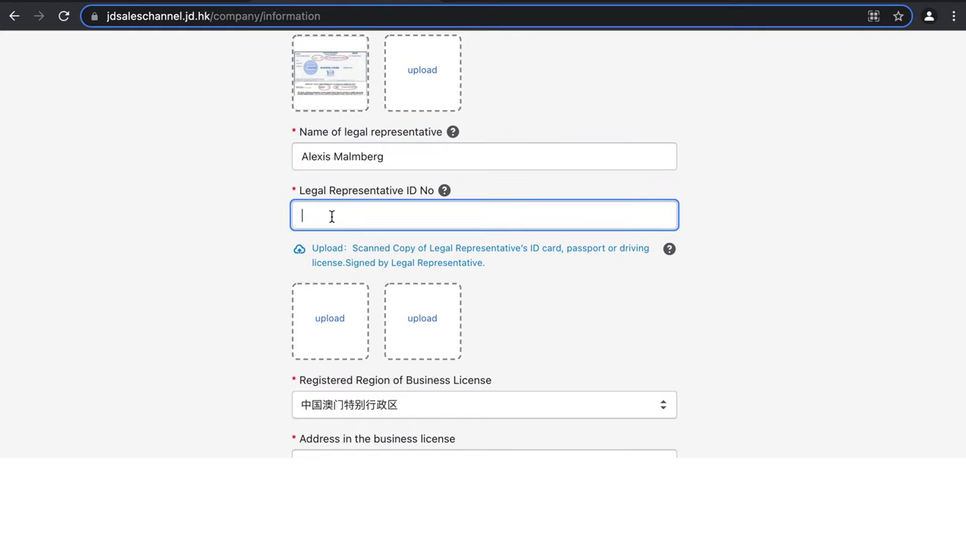
{"action": "scroll", "coordinate": [331, 217], "scroll_direction": "down", "scroll_amount": 2}
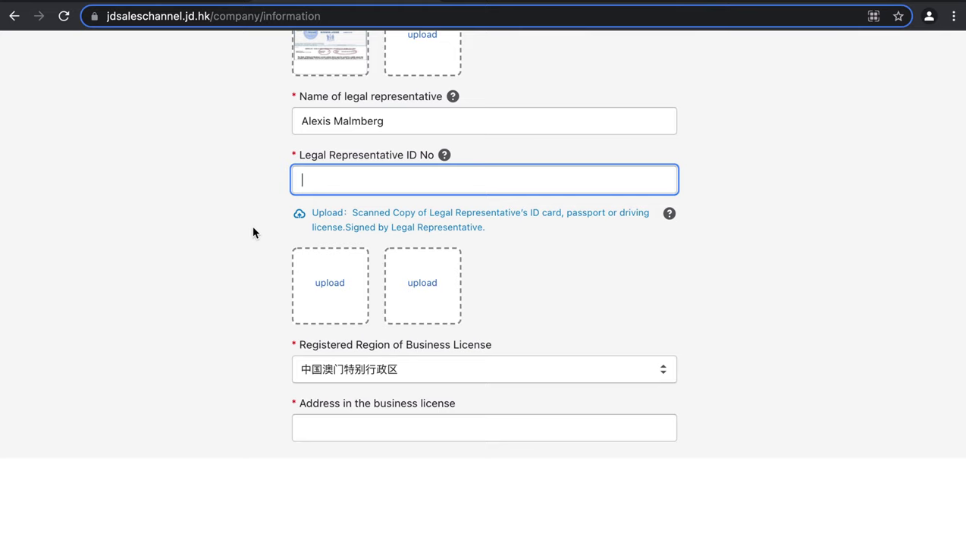
{"action": "type", "text": "00999000999"}
Upload the passport image as the representative's ID document.
{"action": "scroll", "coordinate": [179, 296], "scroll_direction": "down", "scroll_amount": 1}
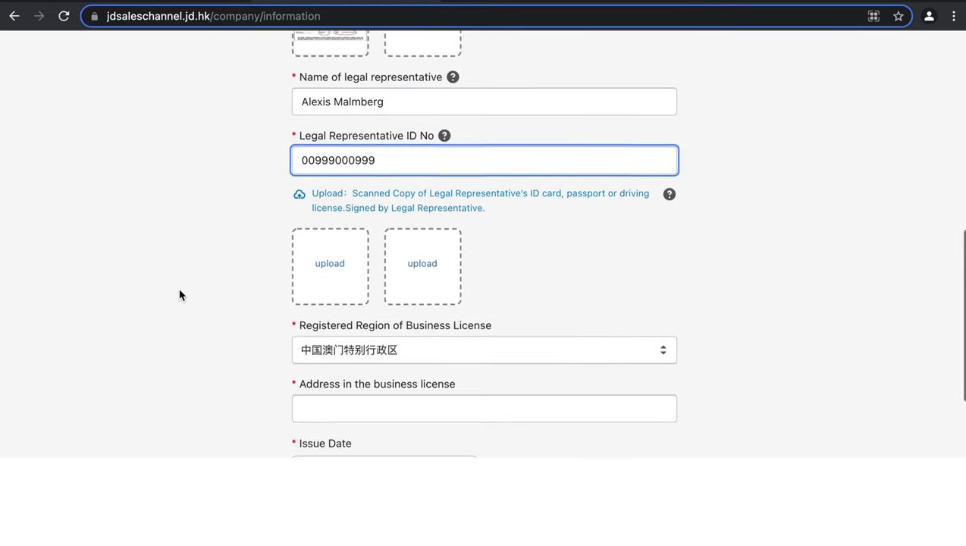
{"action": "left_click", "coordinate": [330, 270]}
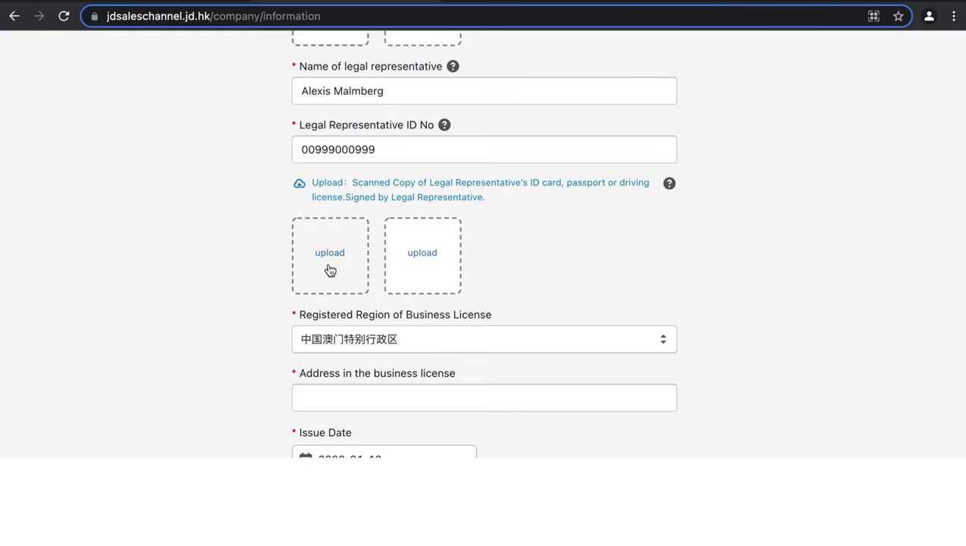
{"action": "scroll", "coordinate": [360, 253], "scroll_direction": "down", "scroll_amount": 4}
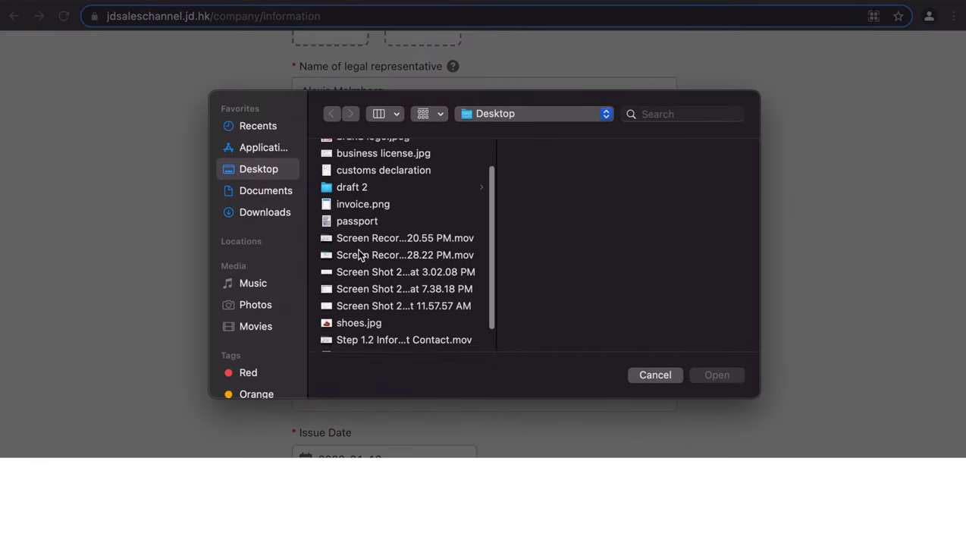
{"action": "left_click", "coordinate": [346, 205]}
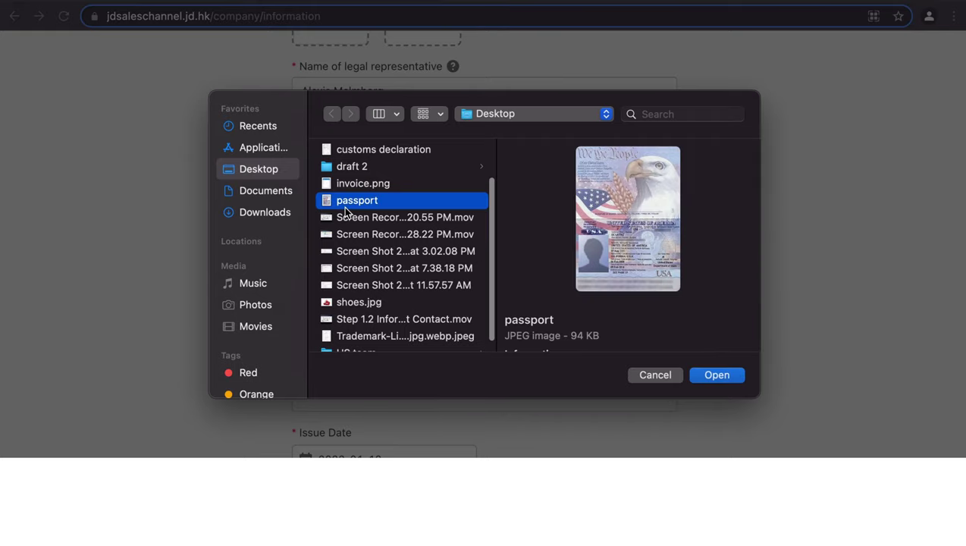
{"action": "left_click", "coordinate": [715, 373]}
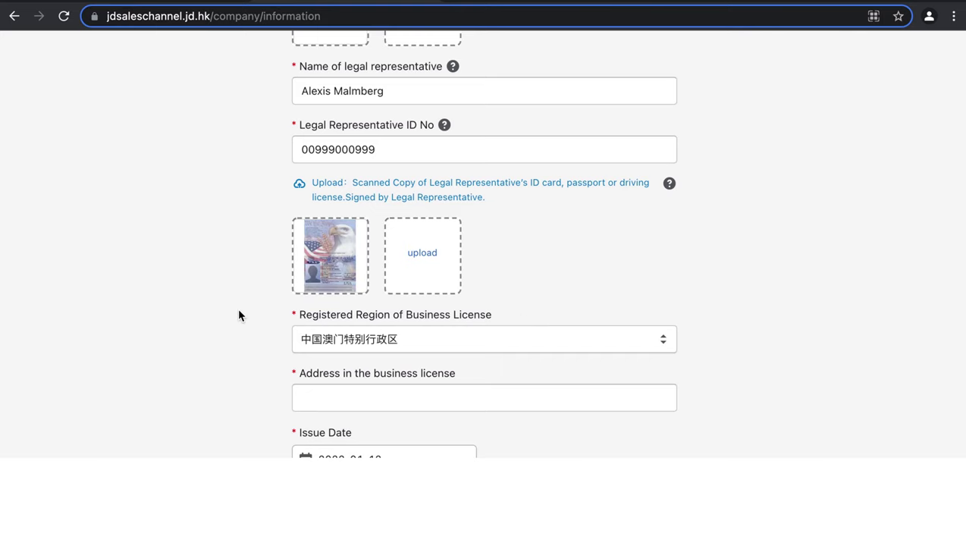
Set the license's Registered Region to United States.
{"action": "scroll", "coordinate": [238, 310], "scroll_direction": "down", "scroll_amount": 3}
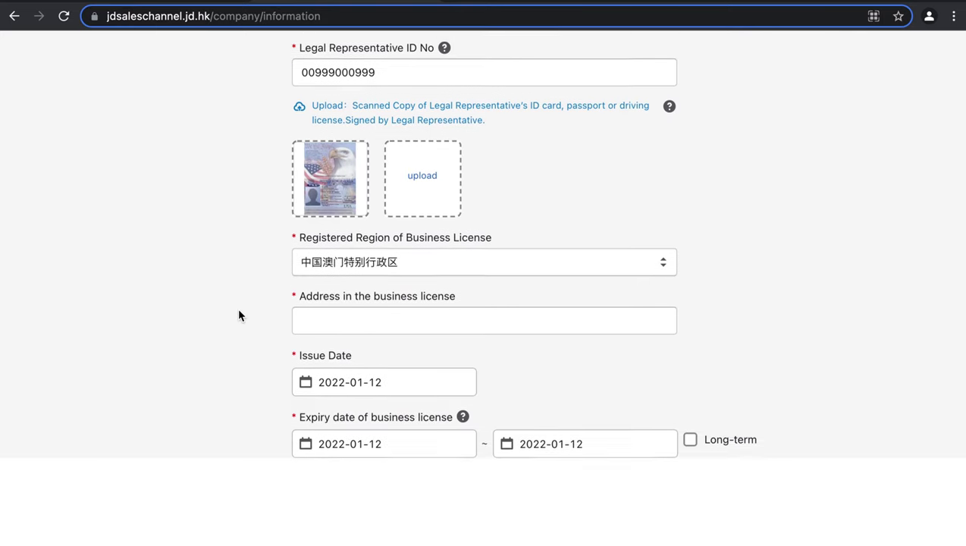
{"action": "scroll", "coordinate": [449, 272], "scroll_direction": "down", "scroll_amount": 1}
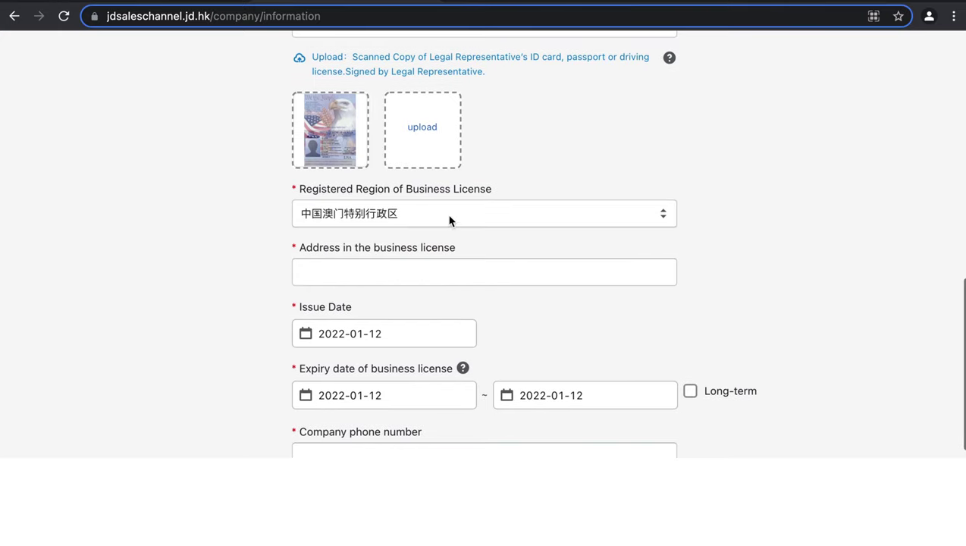
{"action": "left_click", "coordinate": [445, 216]}
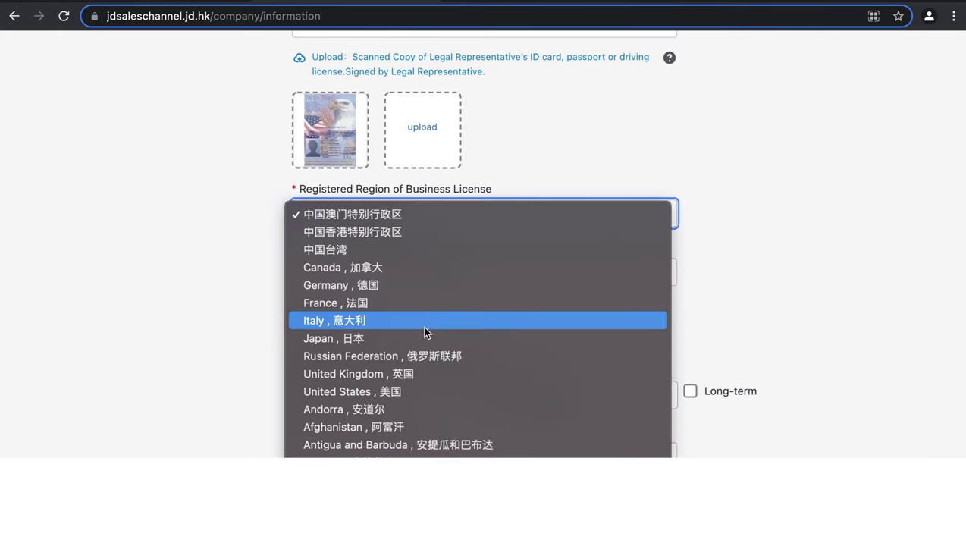
{"action": "left_click", "coordinate": [419, 396]}
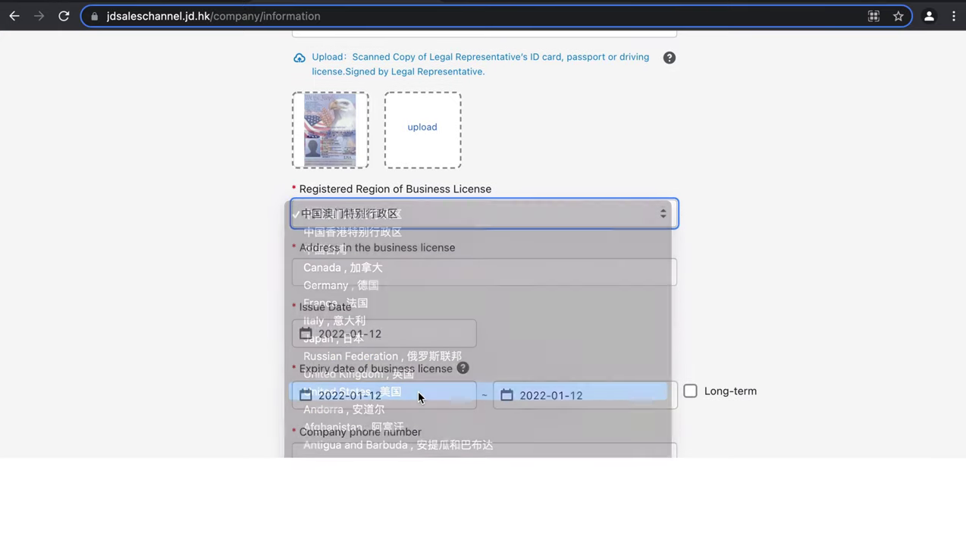
Enter the street address in the Address in business license field.
{"action": "scroll", "coordinate": [211, 318], "scroll_direction": "down", "scroll_amount": 1}
{"action": "left_click", "coordinate": [335, 238]}
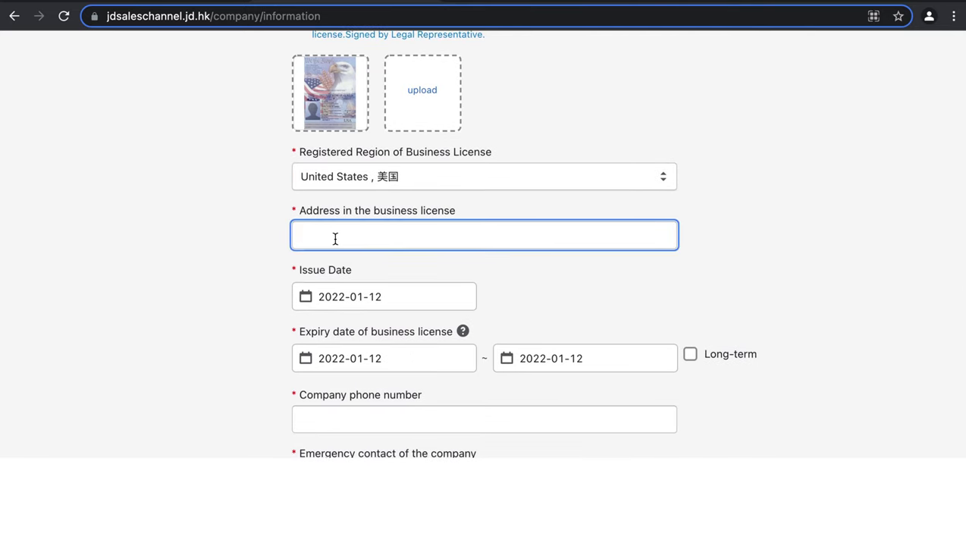
{"action": "scroll", "coordinate": [335, 239], "scroll_direction": "down", "scroll_amount": 1}
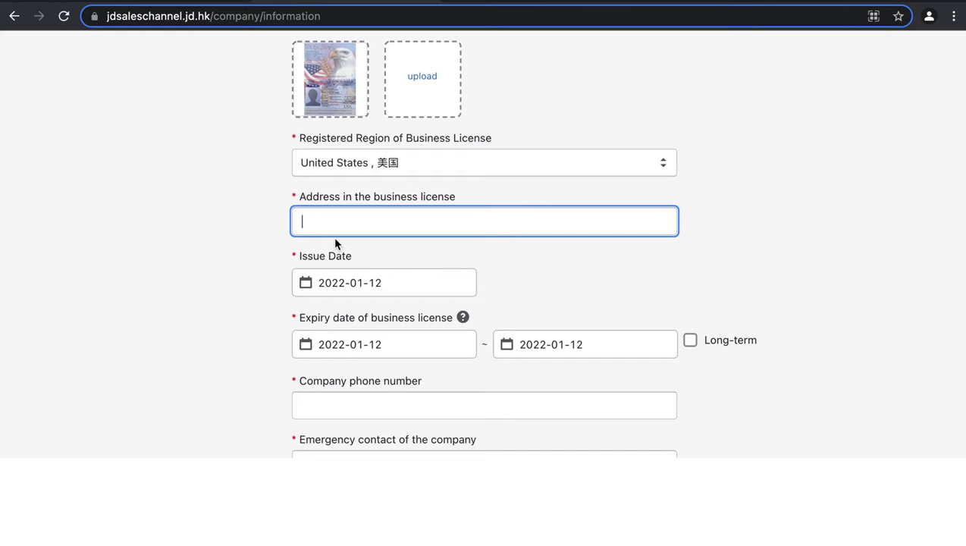
{"action": "type", "text": "123 JD road"}
{"action": "scroll", "coordinate": [287, 367], "scroll_direction": "down", "scroll_amount": 1}
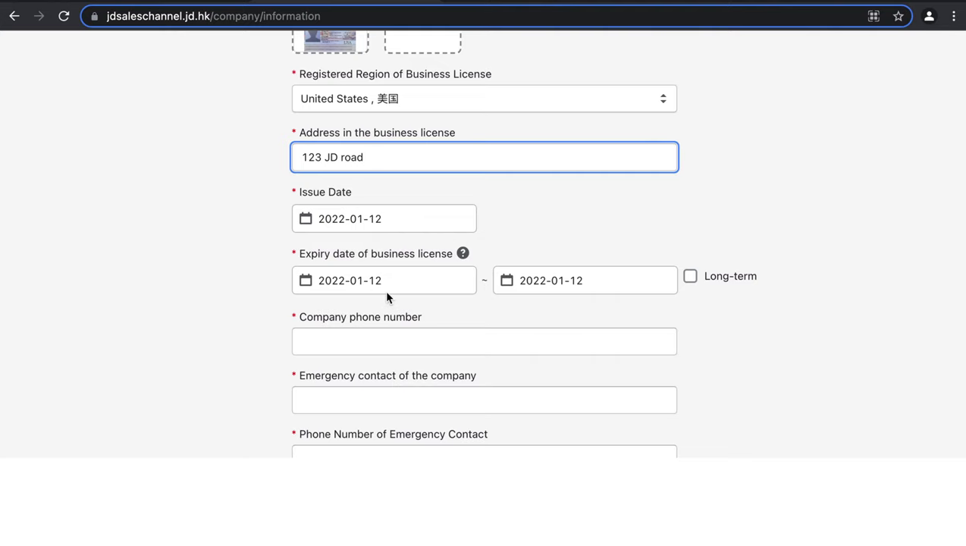
Set the license issue date to 2022-01-02 and mark the license as long-term.
{"action": "left_click", "coordinate": [377, 222]}
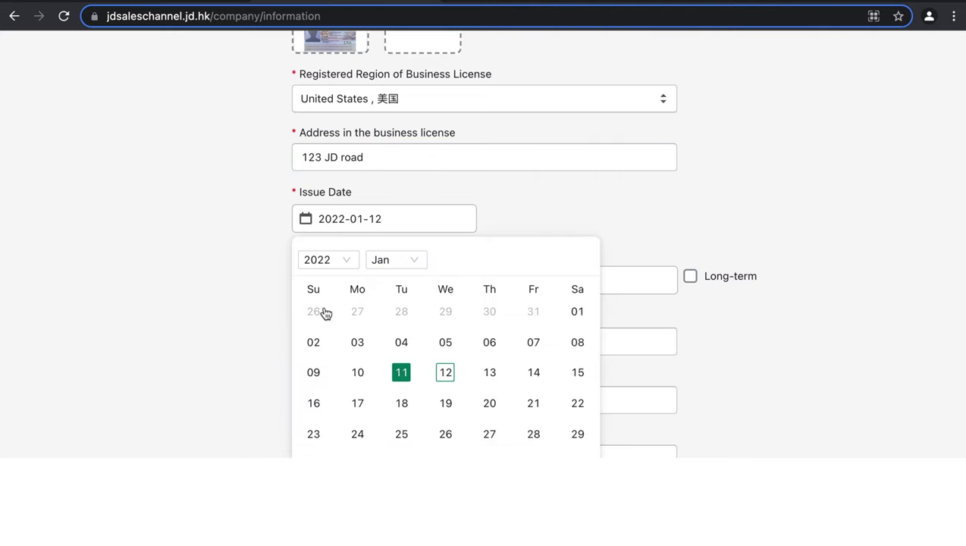
{"action": "left_click", "coordinate": [315, 343]}
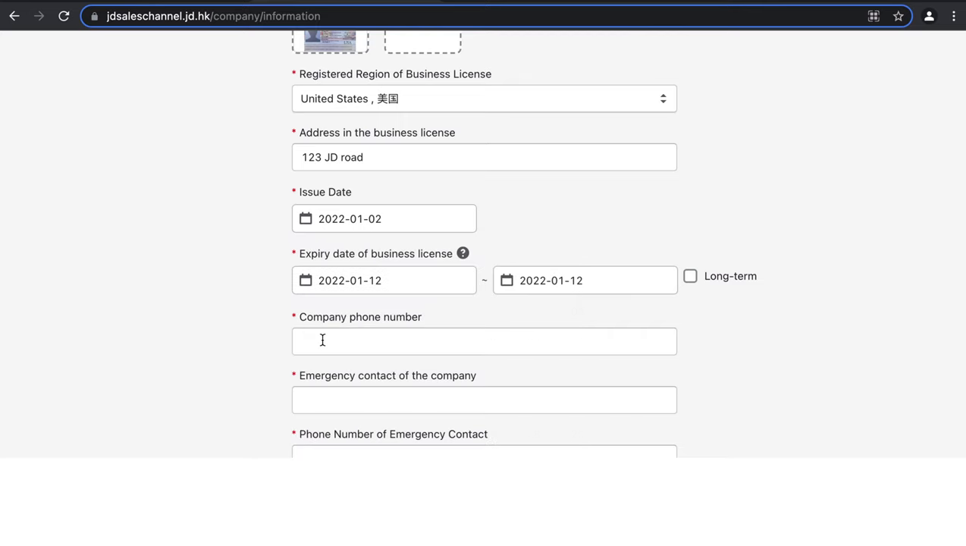
{"action": "left_click", "coordinate": [690, 277]}
{"action": "scroll", "coordinate": [355, 250], "scroll_direction": "up", "scroll_amount": 1}
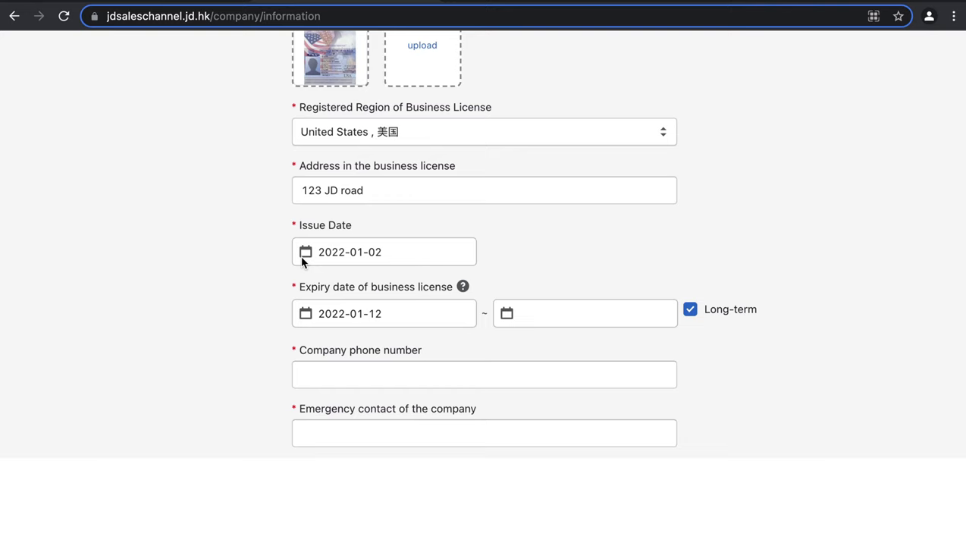
{"action": "scroll", "coordinate": [302, 262], "scroll_direction": "down", "scroll_amount": 1}
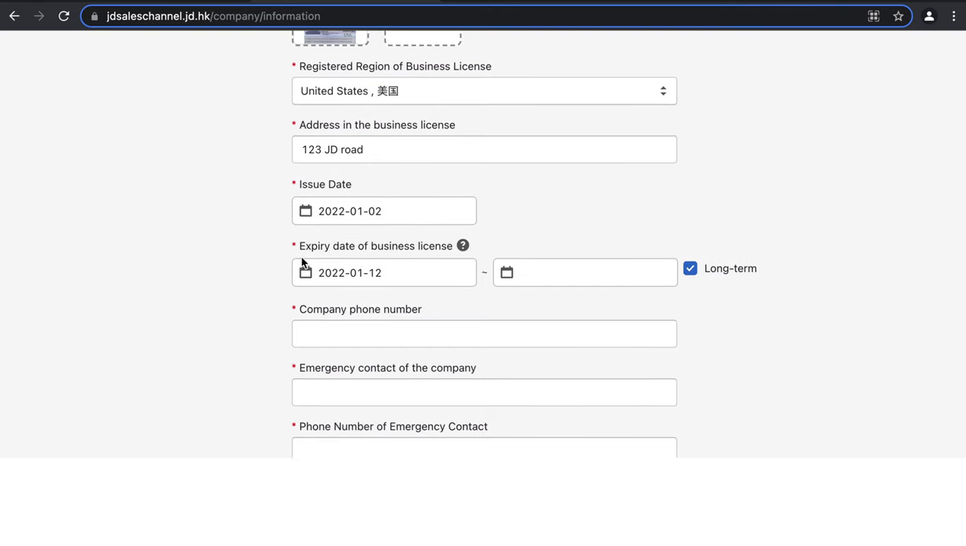
{"action": "scroll", "coordinate": [311, 265], "scroll_direction": "down", "scroll_amount": 2}
Enter the company phone number and the emergency contact's full name.
{"action": "left_click", "coordinate": [328, 271]}
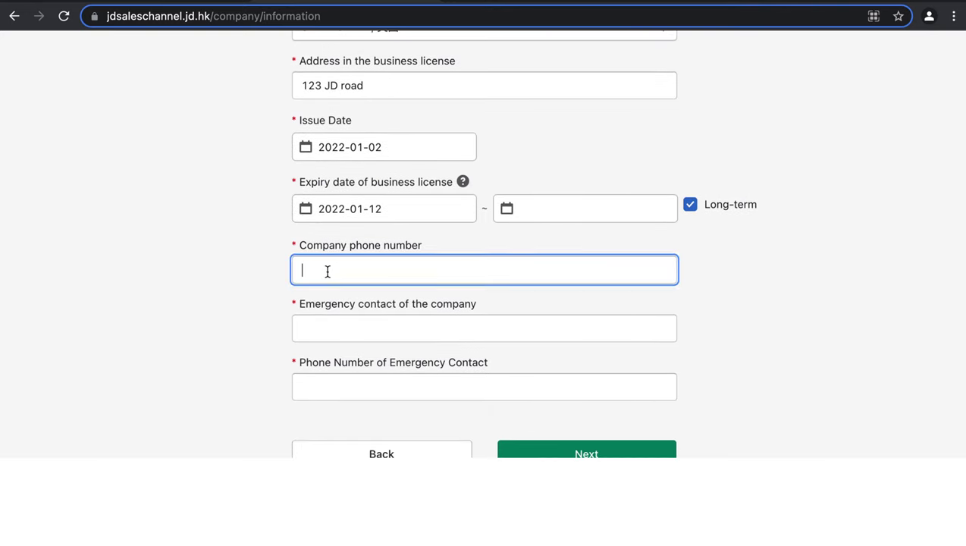
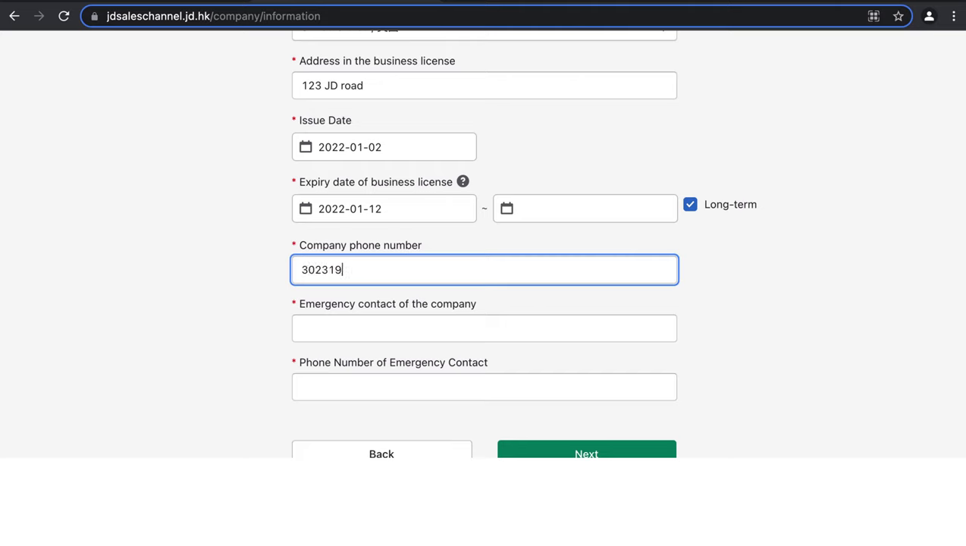
{"action": "left_click", "coordinate": [352, 331]}
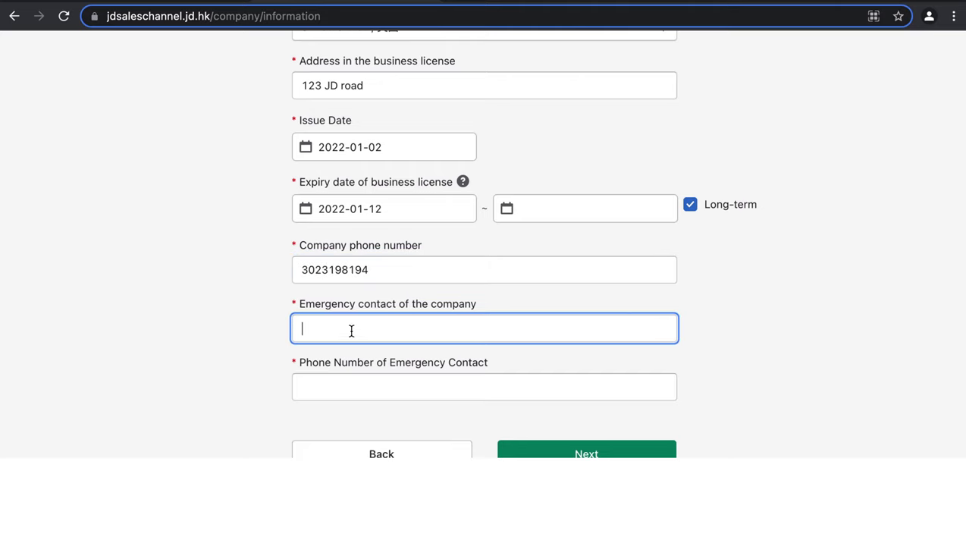
Enter the emergency contact's phone number and submit the company information.
{"action": "left_click", "coordinate": [328, 390]}
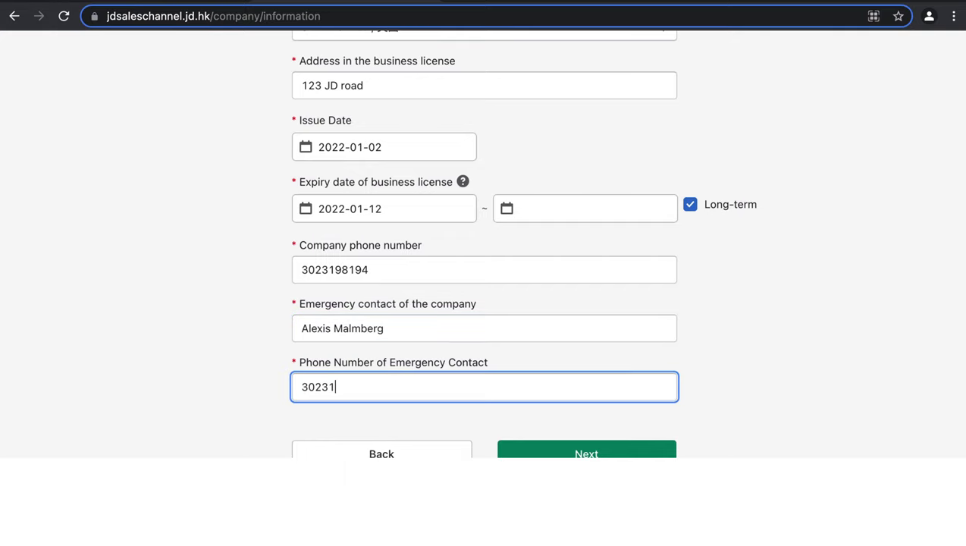
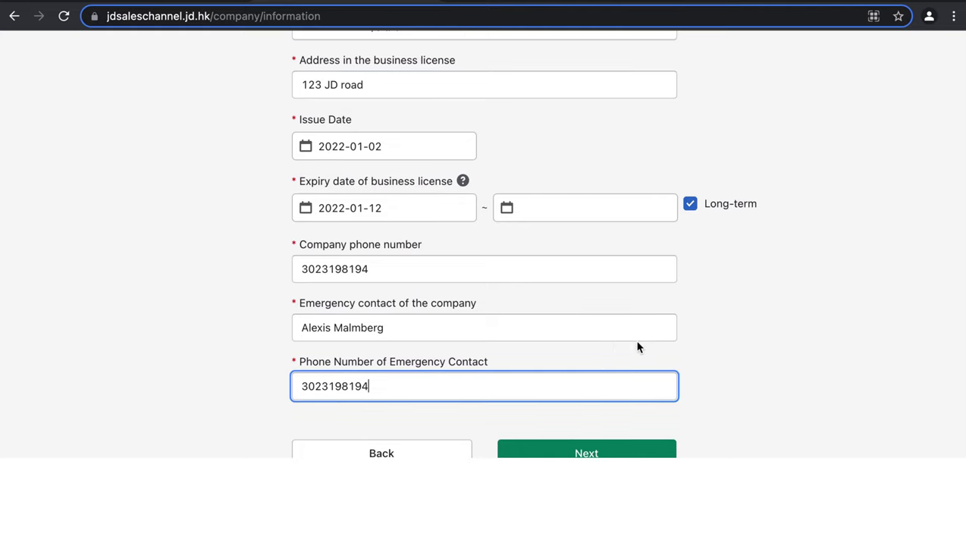
{"action": "left_click", "coordinate": [753, 359]}
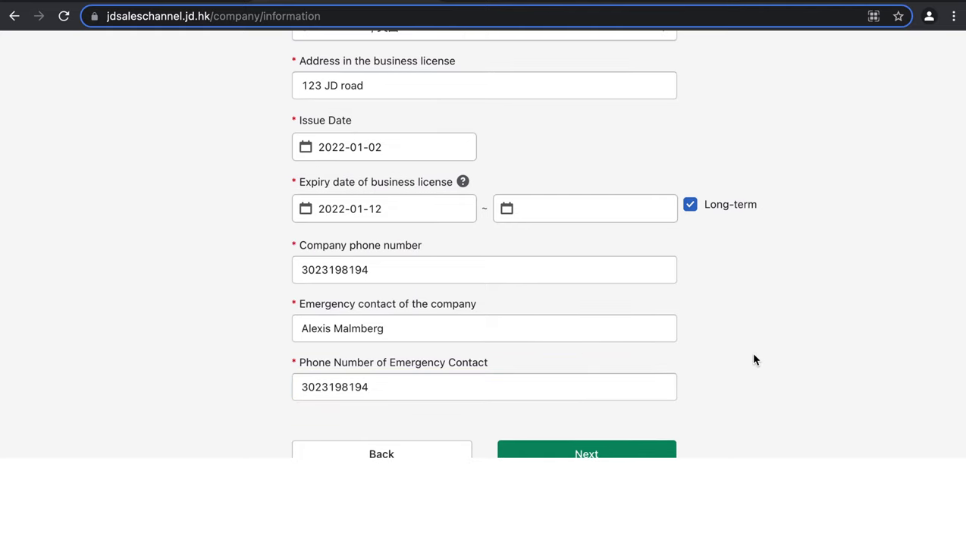
{"action": "left_click", "coordinate": [603, 455]}
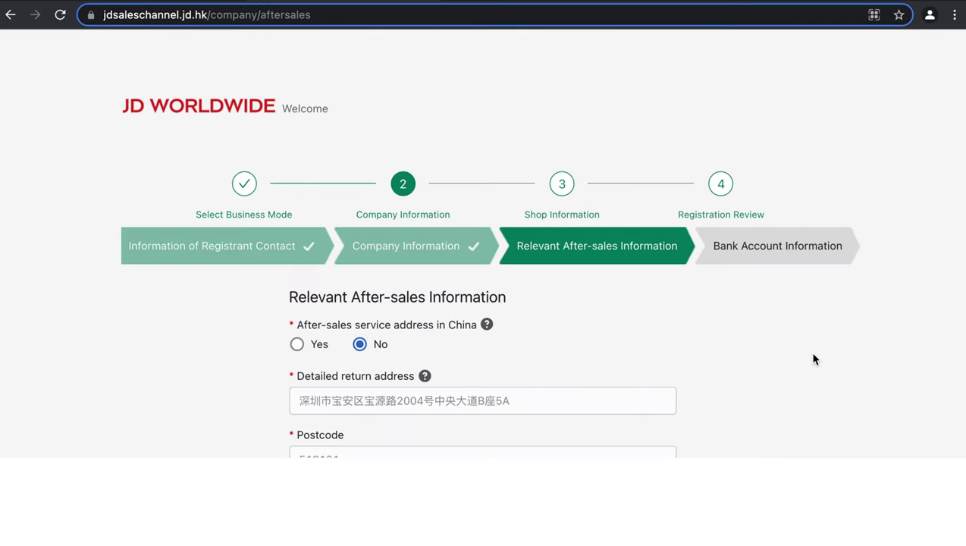
Keep 'No' for an after-sales service address in China and continue past the after-sales form.
{"action": "scroll", "coordinate": [814, 358], "scroll_direction": "down", "scroll_amount": 3}
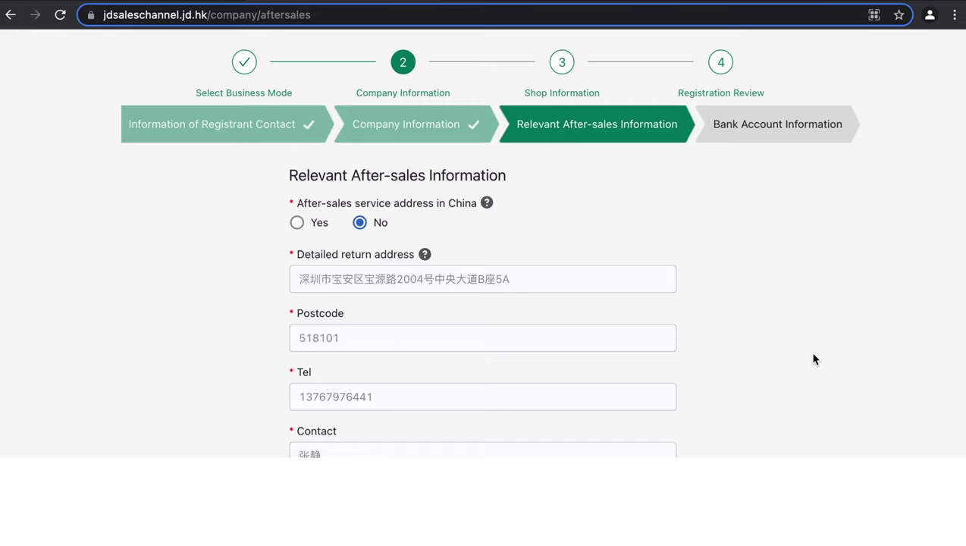
{"action": "scroll", "coordinate": [814, 359], "scroll_direction": "down", "scroll_amount": 1}
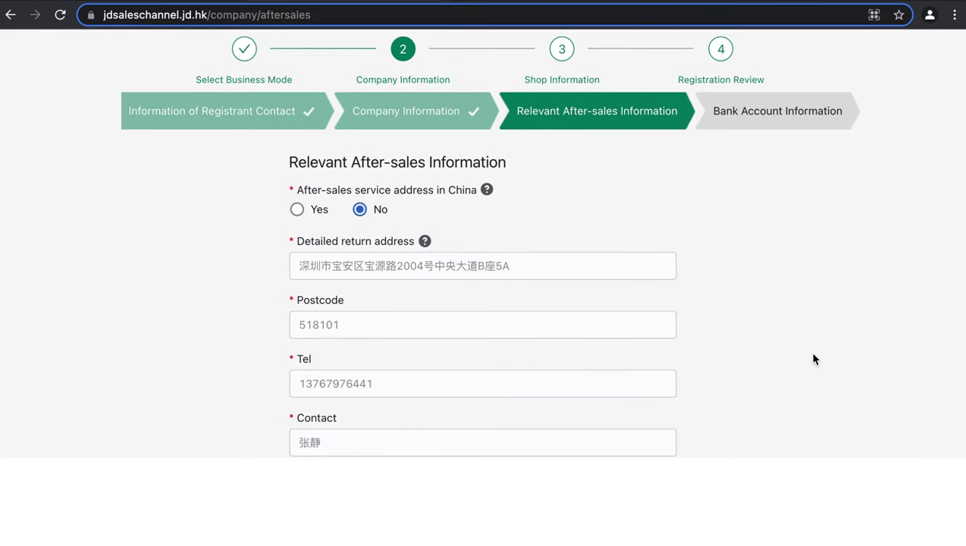
{"action": "scroll", "coordinate": [814, 359], "scroll_direction": "down", "scroll_amount": 1}
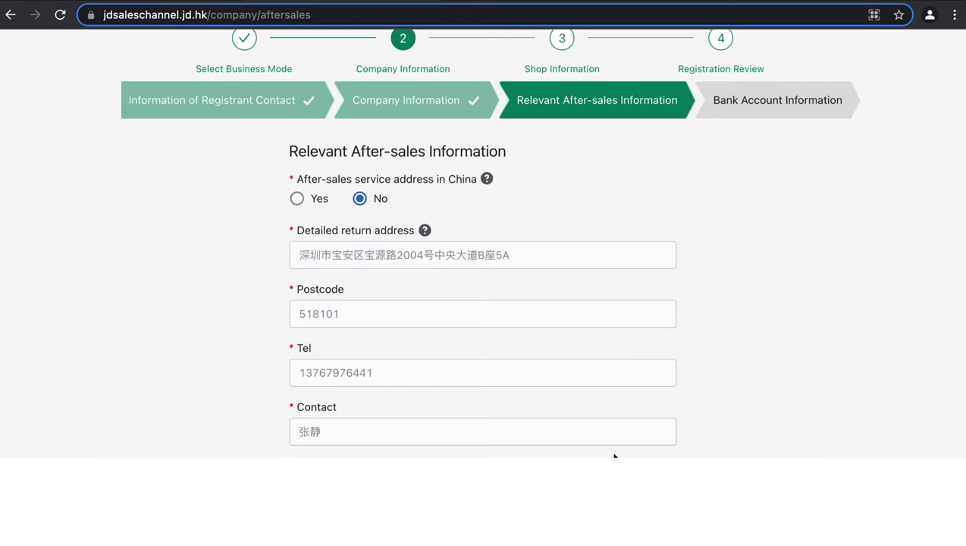
{"action": "scroll", "coordinate": [614, 455], "scroll_direction": "down", "scroll_amount": 2}
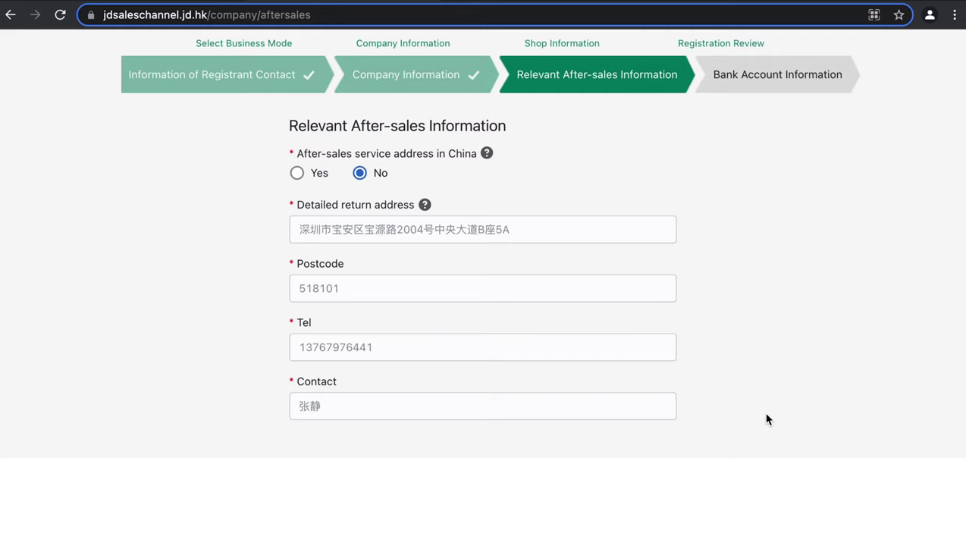
{"action": "scroll", "coordinate": [766, 419], "scroll_direction": "down", "scroll_amount": 1}
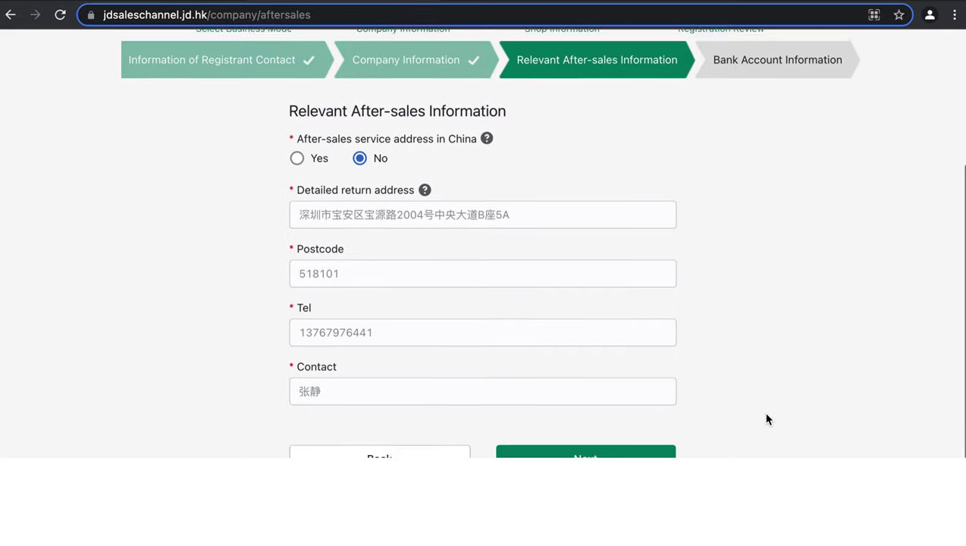
{"action": "left_click", "coordinate": [611, 453]}
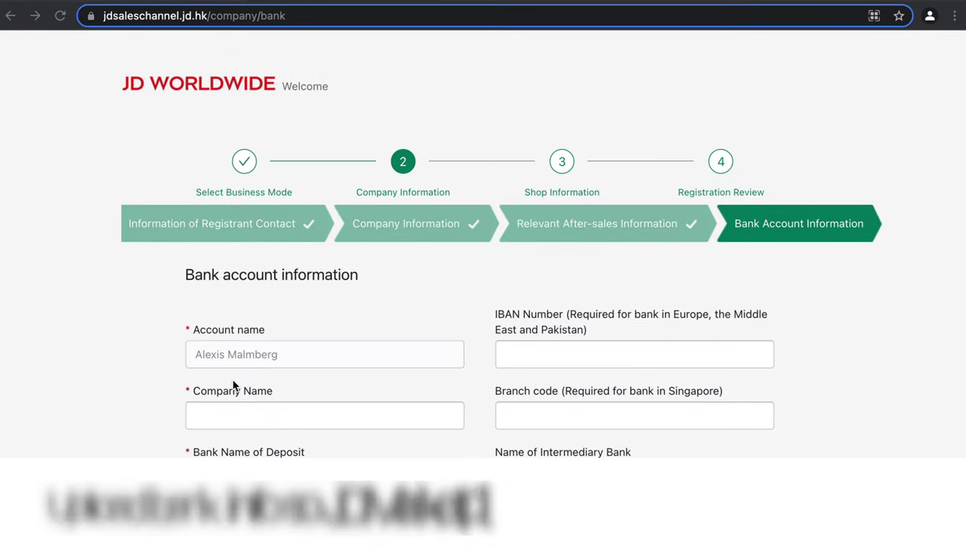
Enter company name AlexisJDtest2 and deposit bank name Bank of America.
{"action": "scroll", "coordinate": [233, 385], "scroll_direction": "down", "scroll_amount": 1}
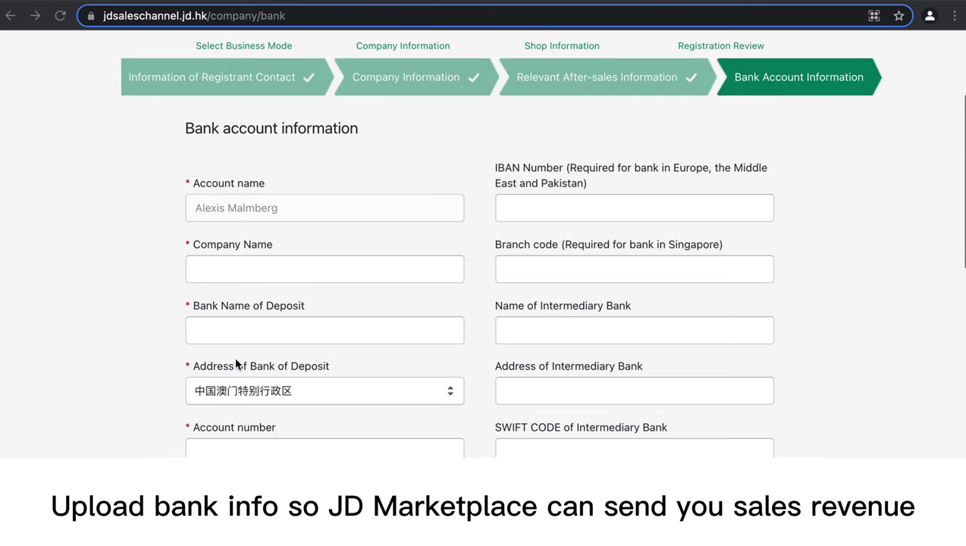
{"action": "scroll", "coordinate": [322, 224], "scroll_direction": "down", "scroll_amount": 1}
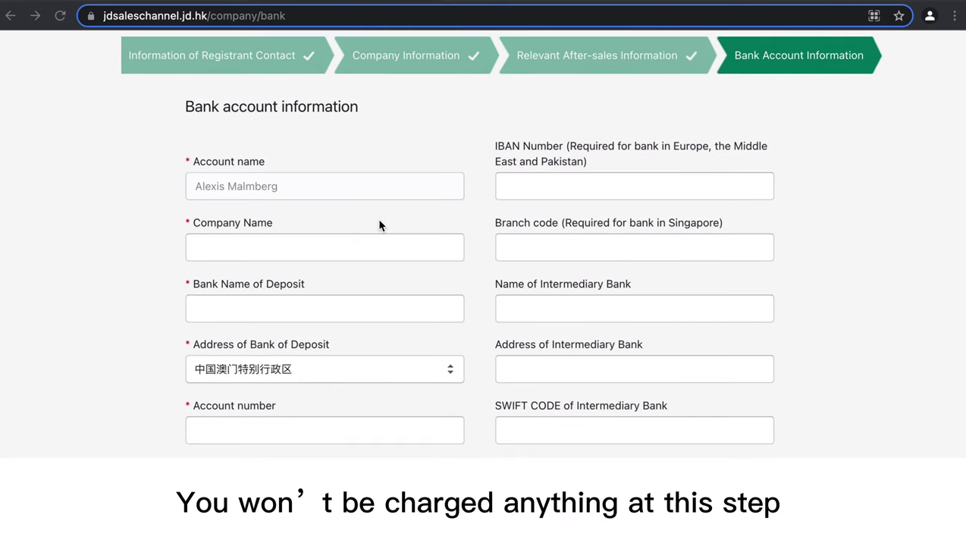
{"action": "scroll", "coordinate": [379, 224], "scroll_direction": "down", "scroll_amount": 1}
{"action": "scroll", "coordinate": [379, 224], "scroll_direction": "down", "scroll_amount": 1}
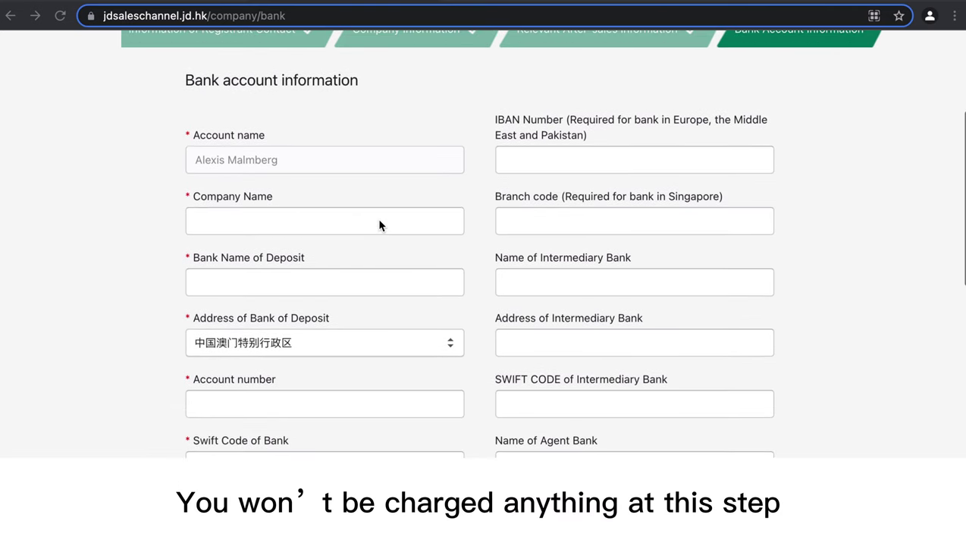
{"action": "left_click", "coordinate": [290, 222]}
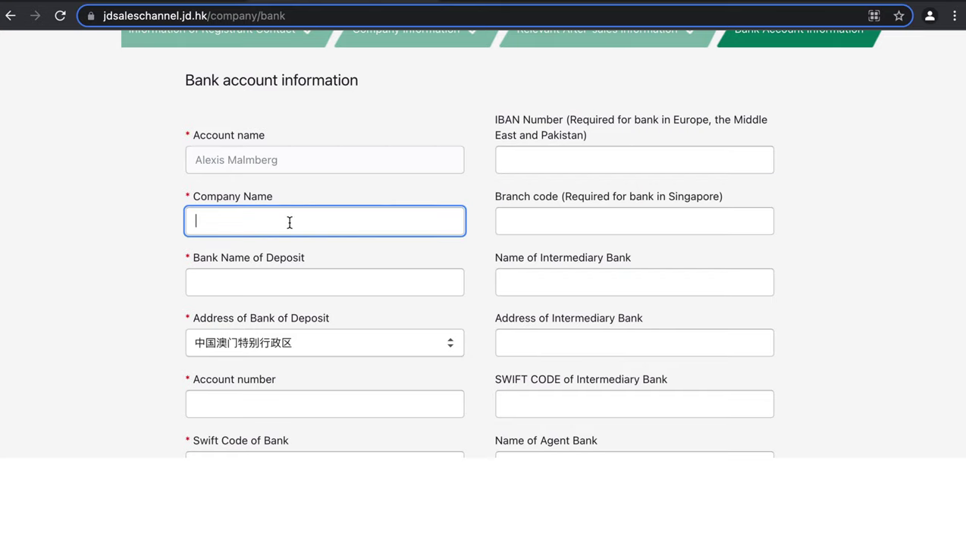
{"action": "type", "text": "AlexisJDtest2"}
{"action": "left_click", "coordinate": [263, 276]}
{"action": "scroll", "coordinate": [263, 276], "scroll_direction": "down", "scroll_amount": 2}
{"action": "type", "text": "Ban"}
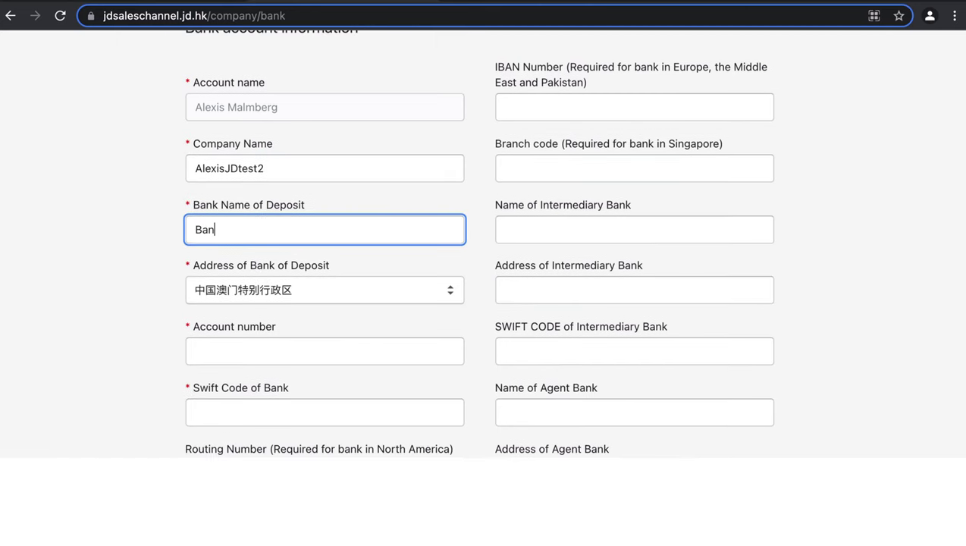
{"action": "type", "text": "k of America"}
{"action": "scroll", "coordinate": [289, 313], "scroll_direction": "down", "scroll_amount": 1}
Set the bank's address to United States and enter the bank account number.
{"action": "left_click", "coordinate": [343, 236]}
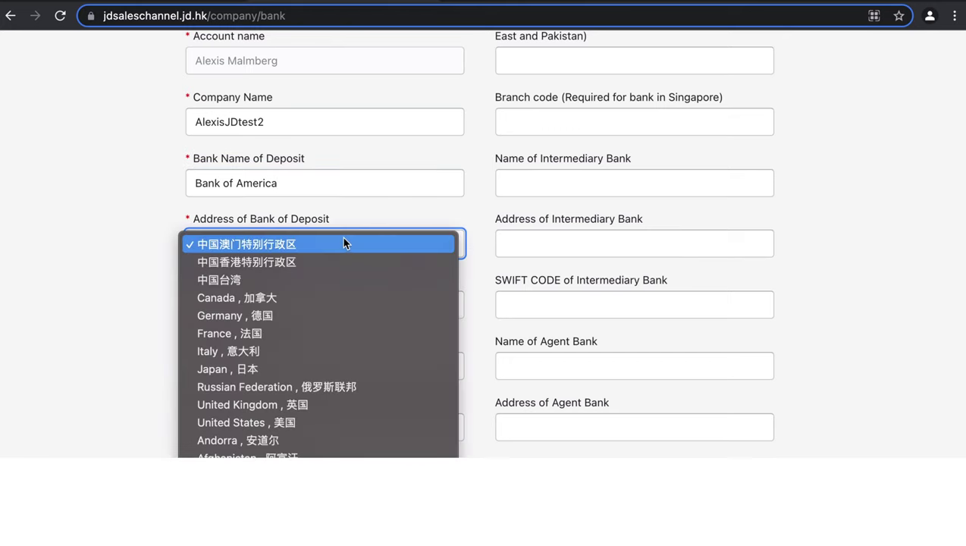
{"action": "scroll", "coordinate": [334, 341], "scroll_direction": "down", "scroll_amount": 1}
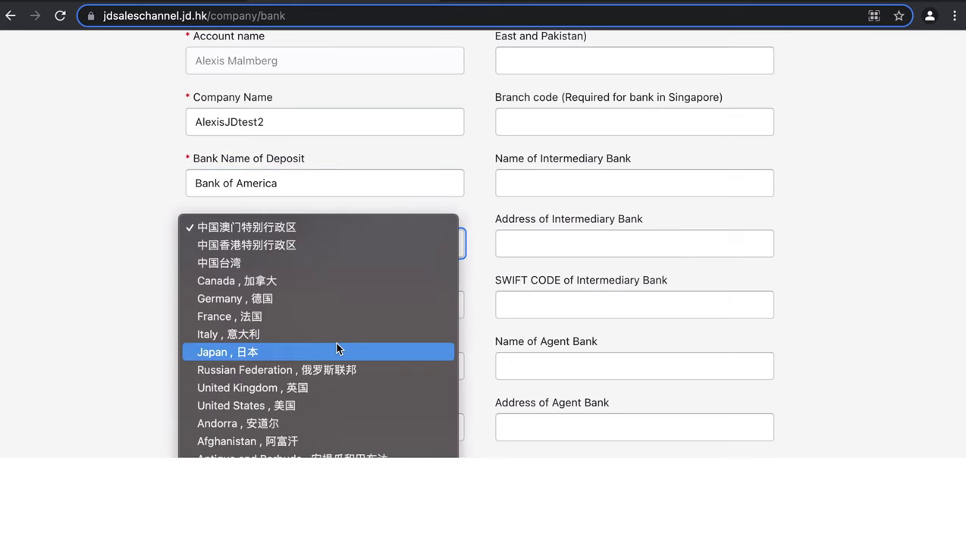
{"action": "left_click", "coordinate": [316, 408]}
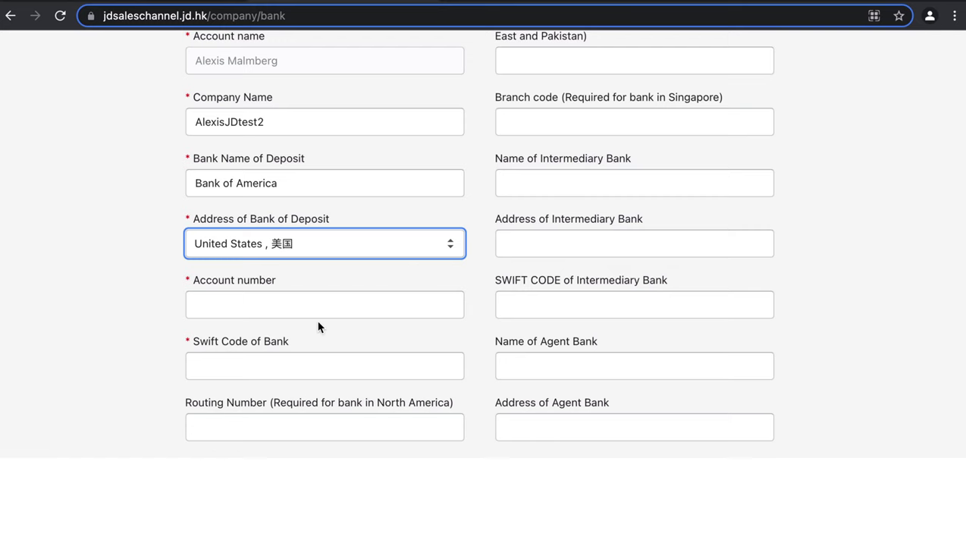
{"action": "scroll", "coordinate": [319, 327], "scroll_direction": "down", "scroll_amount": 1}
{"action": "left_click", "coordinate": [297, 278]}
{"action": "type", "text": "000888000999"}
{"action": "left_click", "coordinate": [281, 327]}
{"action": "scroll", "coordinate": [281, 327], "scroll_direction": "down", "scroll_amount": 1}
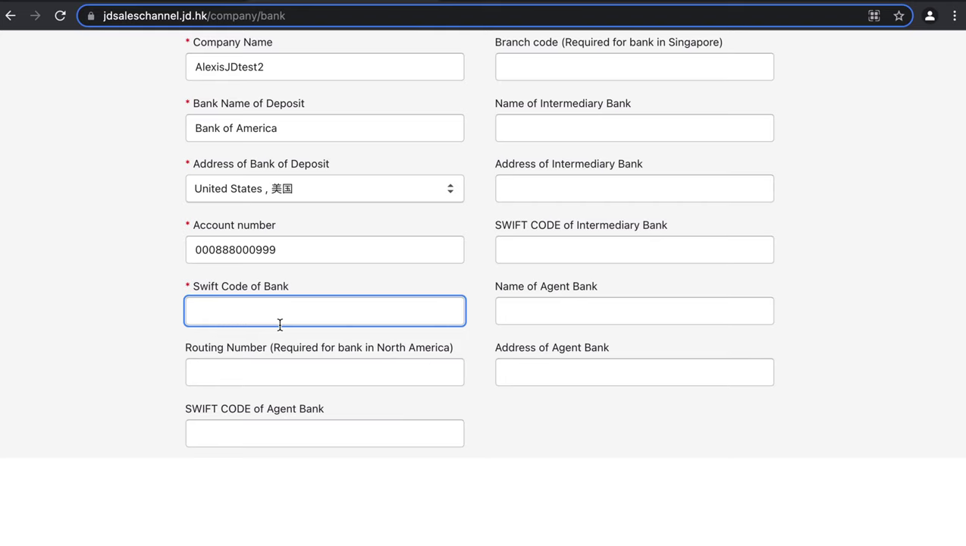
Paste Swift code BOFAUS3N, then enter the routing number and the company's address.
{"action": "type", "text": "BOFAUS3N"}
{"action": "scroll", "coordinate": [268, 322], "scroll_direction": "down", "scroll_amount": 2}
{"action": "left_click", "coordinate": [268, 322]}
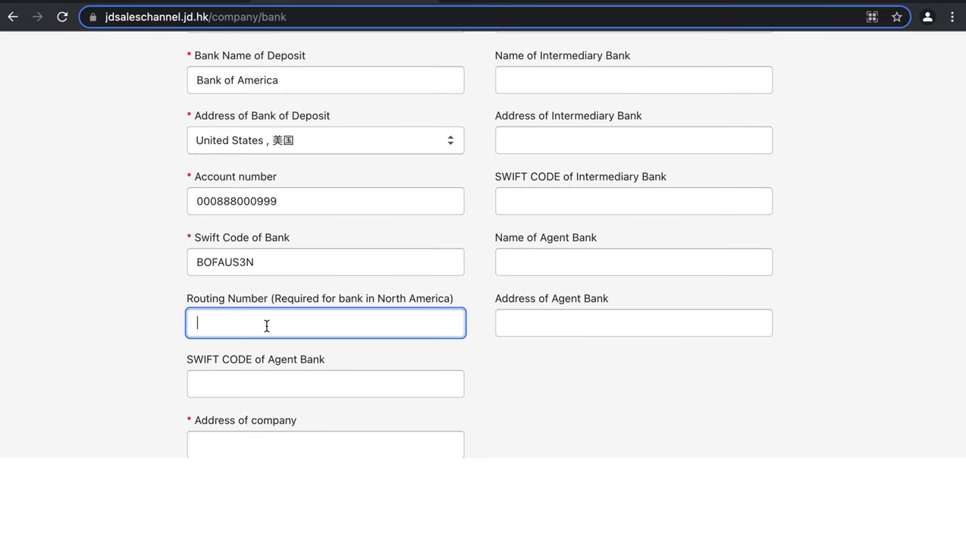
{"action": "scroll", "coordinate": [267, 327], "scroll_direction": "down", "scroll_amount": 1}
{"action": "type", "text": "0008880009"}
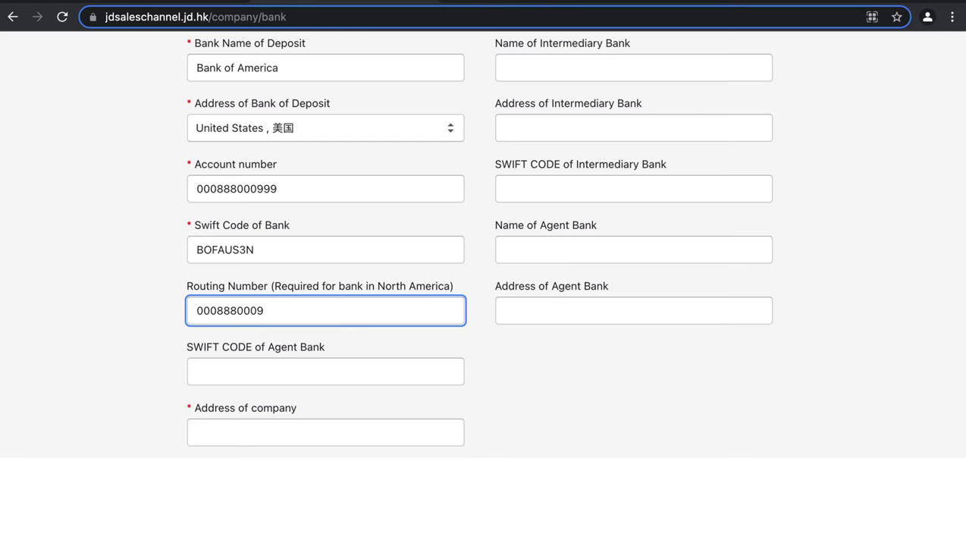
{"action": "scroll", "coordinate": [241, 351], "scroll_direction": "down", "scroll_amount": 3}
{"action": "left_click", "coordinate": [241, 351]}
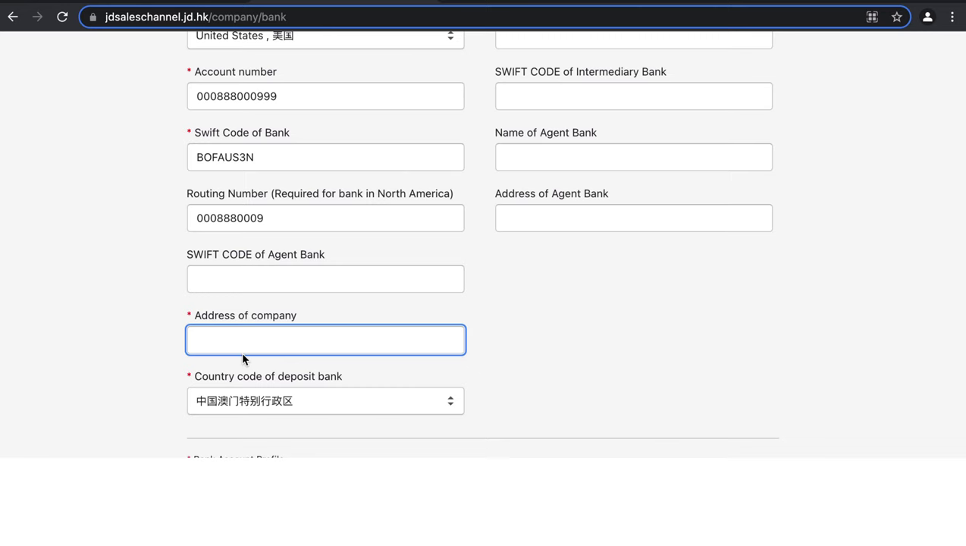
{"action": "type", "text": "123 JD road"}
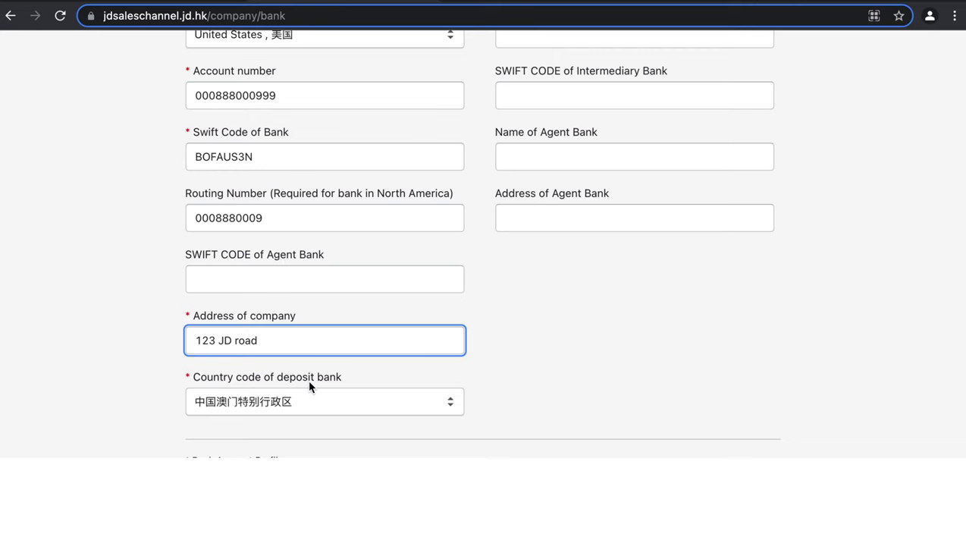
Set the country code to United States and download the Settlement Information Collection Form Template.
{"action": "scroll", "coordinate": [306, 378], "scroll_direction": "down", "scroll_amount": 1}
{"action": "left_click", "coordinate": [307, 378]}
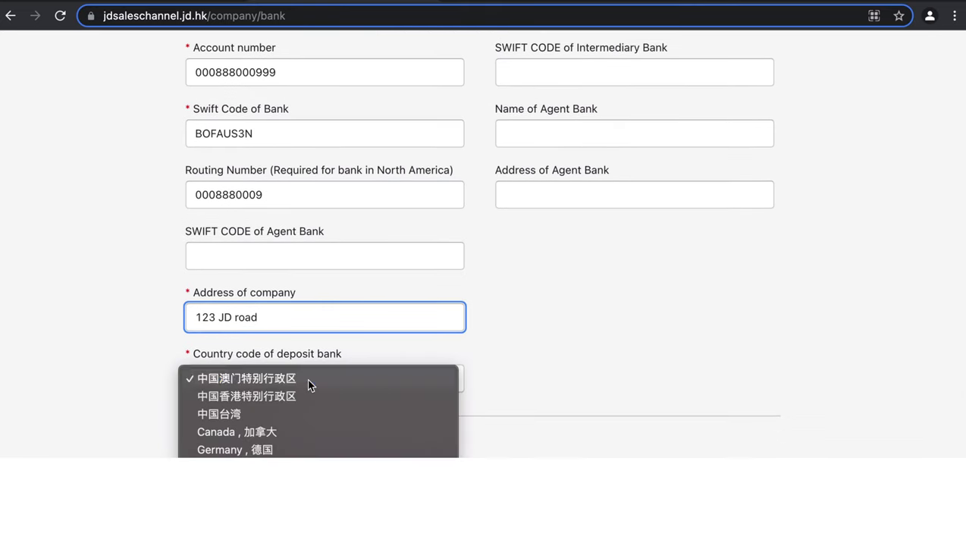
{"action": "scroll", "coordinate": [305, 420], "scroll_direction": "down", "scroll_amount": 3}
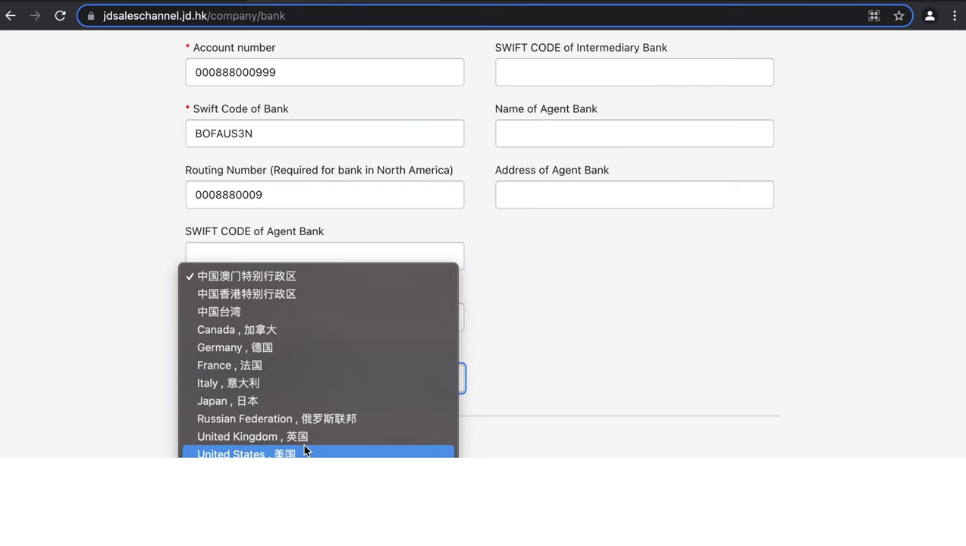
{"action": "left_click", "coordinate": [306, 450]}
{"action": "scroll", "coordinate": [466, 383], "scroll_direction": "down", "scroll_amount": 2}
{"action": "left_click", "coordinate": [540, 390]}
{"action": "scroll", "coordinate": [542, 391], "scroll_direction": "down", "scroll_amount": 2}
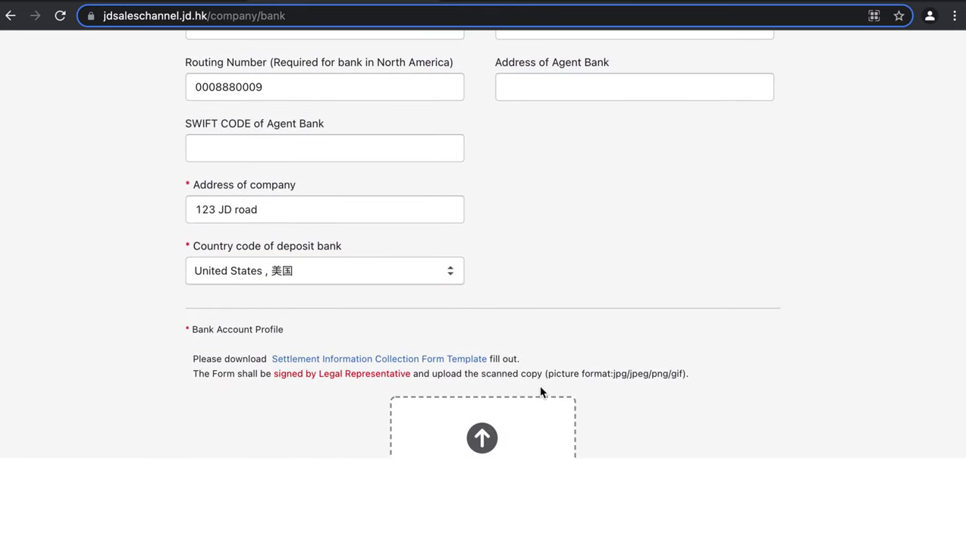
{"action": "scroll", "coordinate": [370, 438], "scroll_direction": "down", "scroll_amount": 1}
{"action": "scroll", "coordinate": [369, 438], "scroll_direction": "down", "scroll_amount": 1}
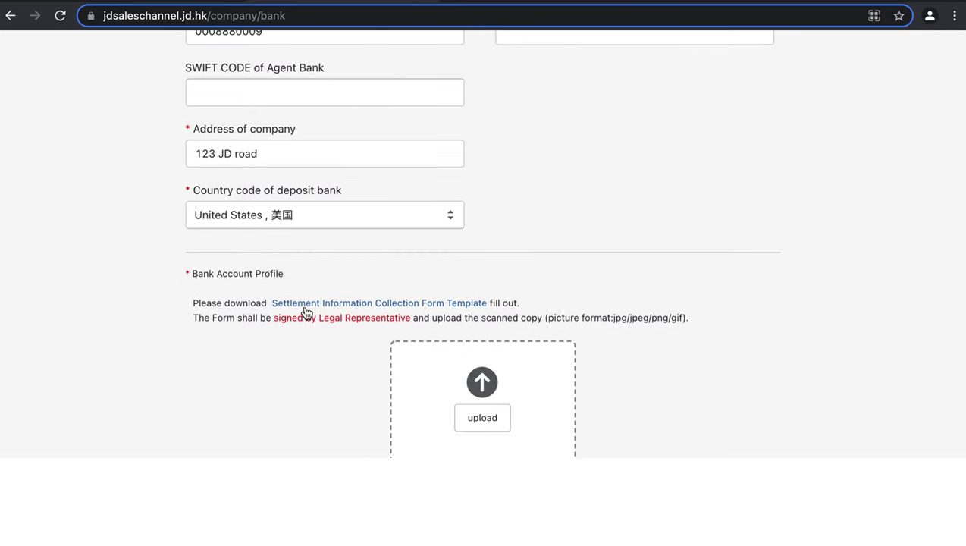
{"action": "left_click", "coordinate": [380, 308]}
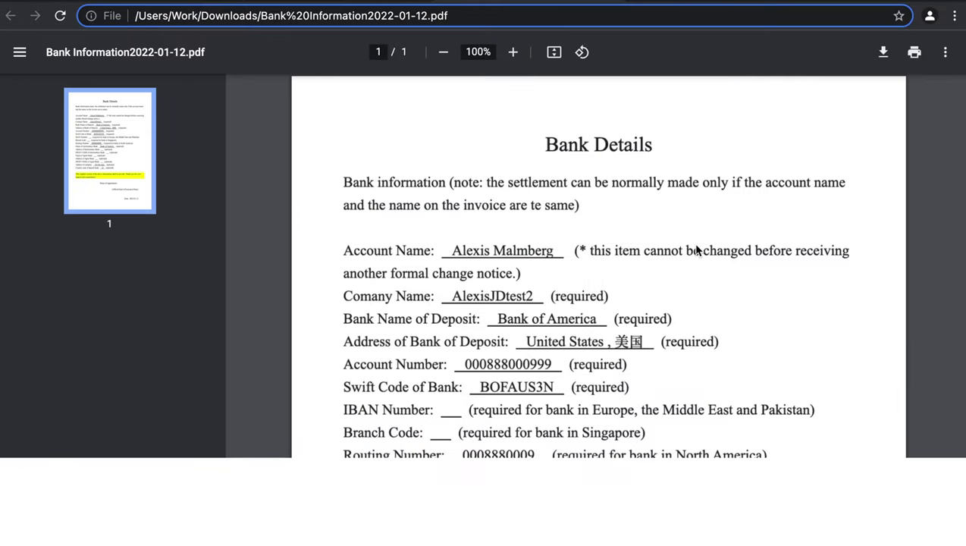
{"action": "scroll", "coordinate": [695, 247], "scroll_direction": "down", "scroll_amount": 1}
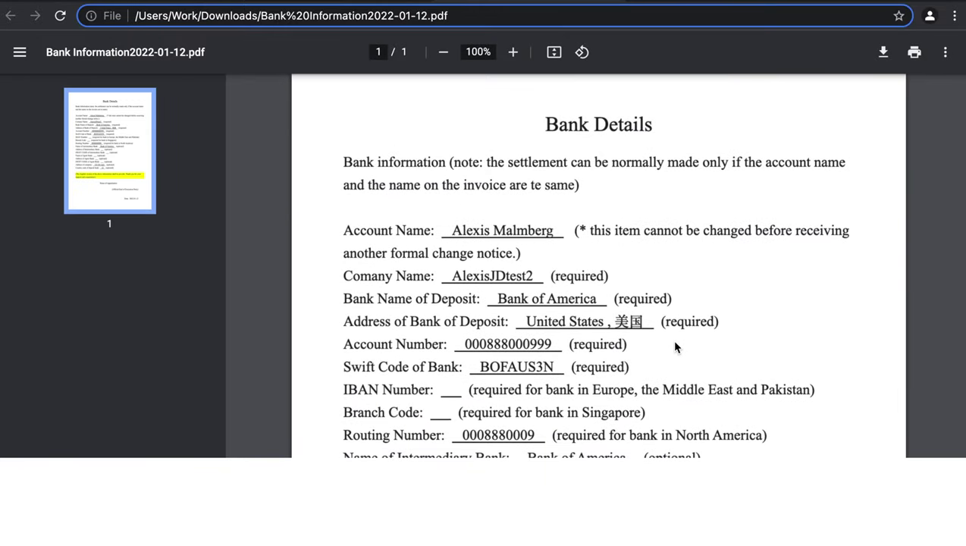
{"action": "scroll", "coordinate": [675, 346], "scroll_direction": "down", "scroll_amount": 1}
{"action": "scroll", "coordinate": [675, 347], "scroll_direction": "down", "scroll_amount": 5}
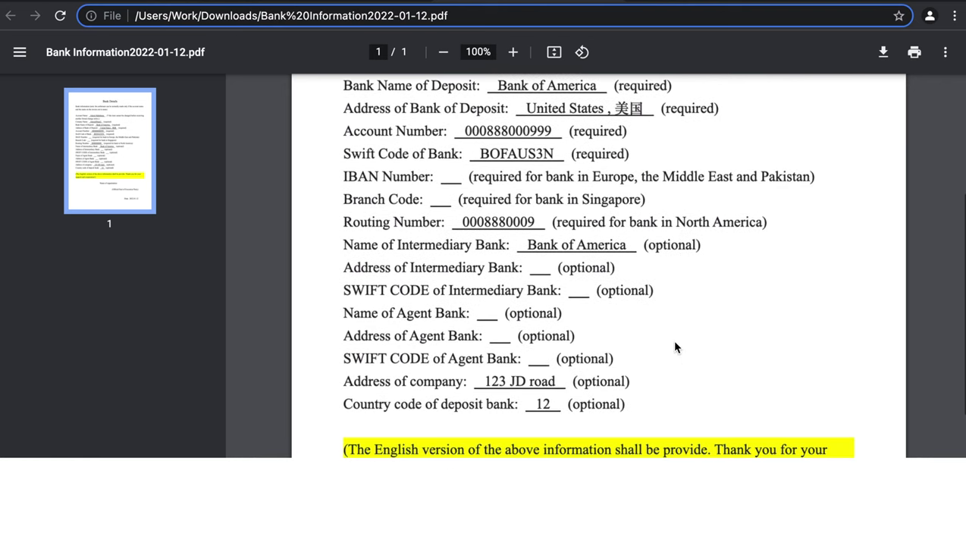
{"action": "scroll", "coordinate": [675, 346], "scroll_direction": "down", "scroll_amount": 1}
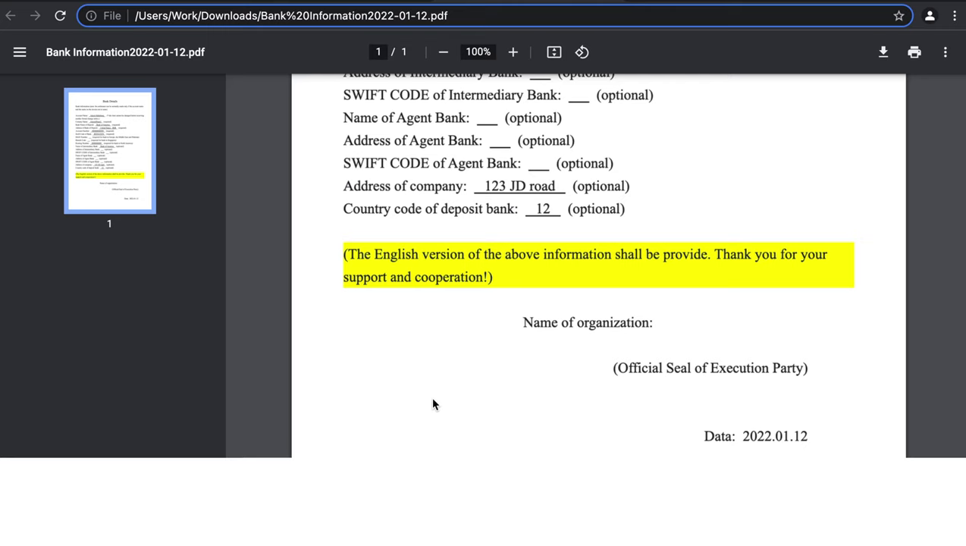
Upload the Bank Information document as the bank account profile and proceed to Shop Information.
{"action": "left_click", "coordinate": [613, 1]}
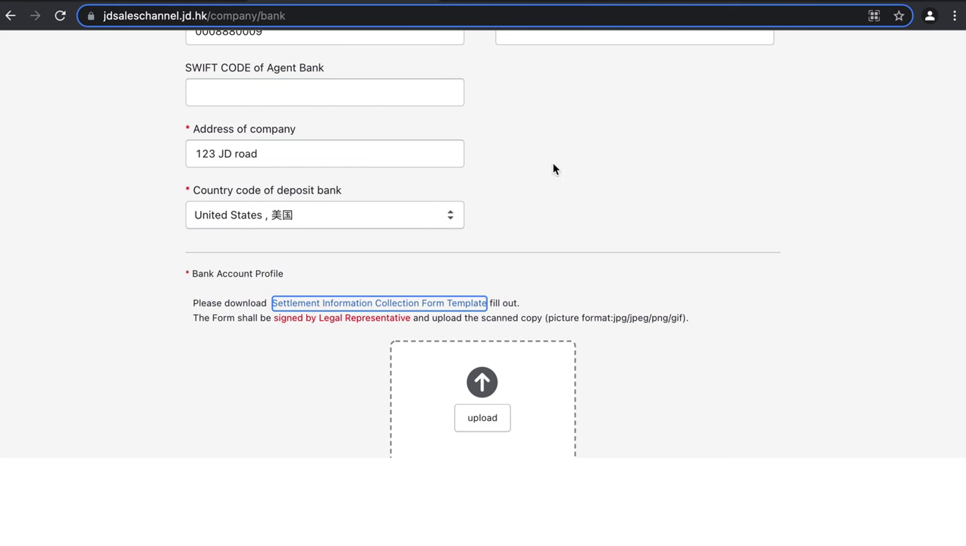
{"action": "scroll", "coordinate": [367, 367], "scroll_direction": "down", "scroll_amount": 1}
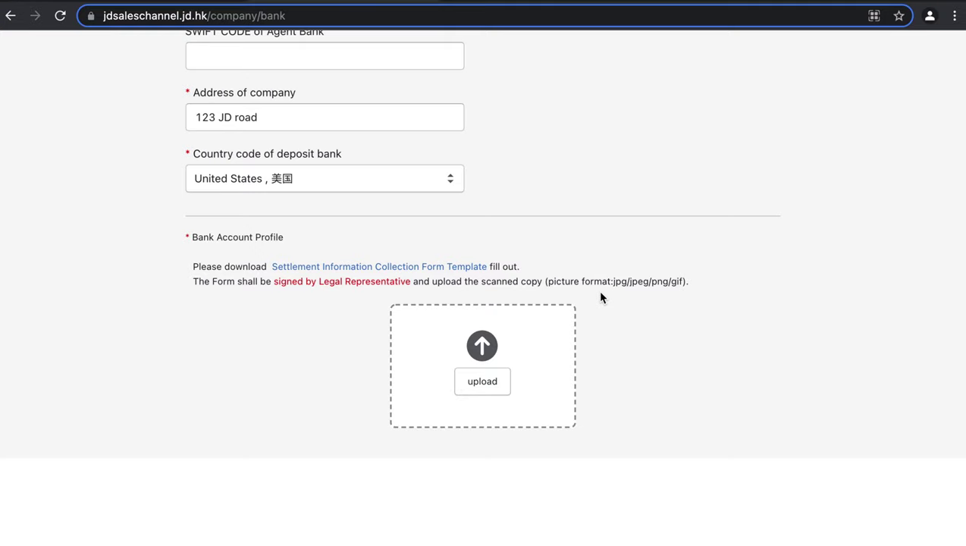
{"action": "left_click", "coordinate": [490, 381]}
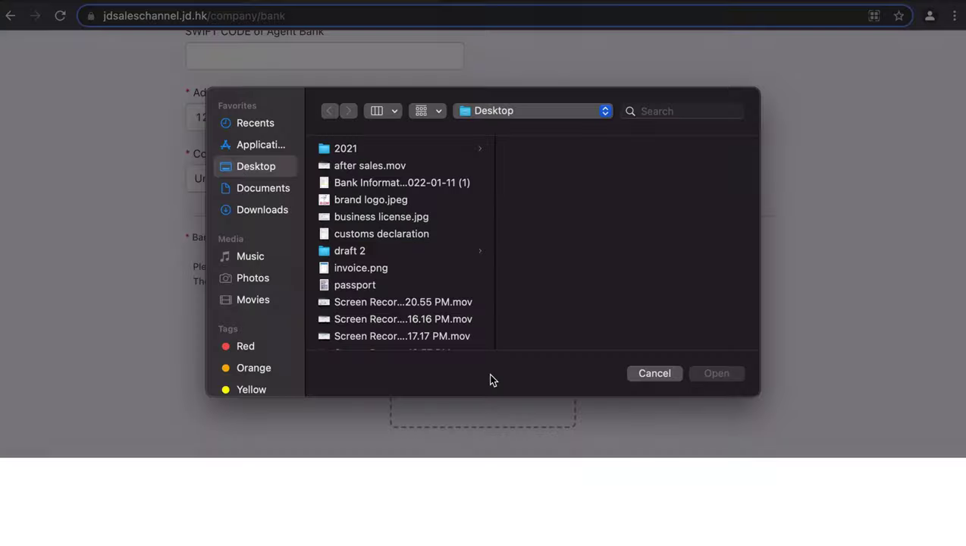
{"action": "scroll", "coordinate": [413, 261], "scroll_direction": "down", "scroll_amount": 2}
{"action": "scroll", "coordinate": [414, 264], "scroll_direction": "up", "scroll_amount": 1}
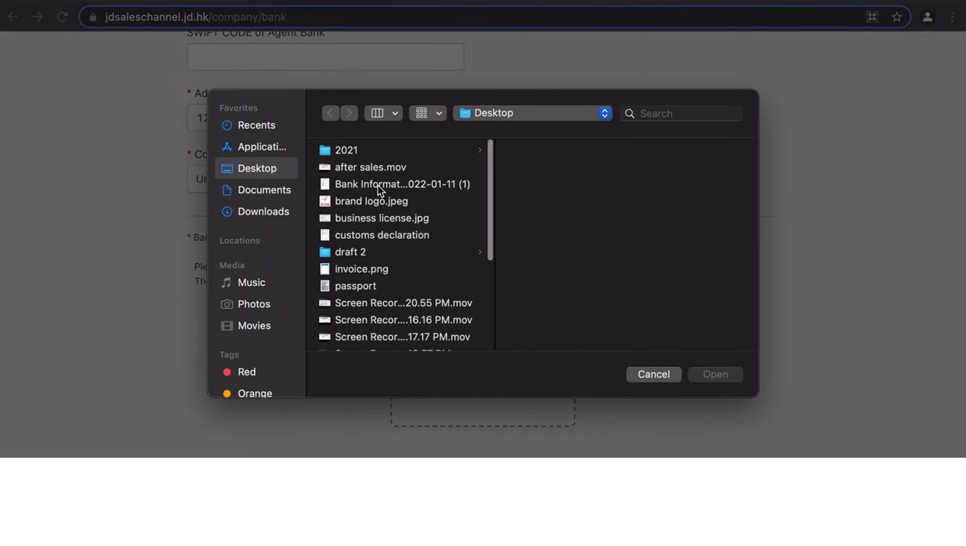
{"action": "left_click", "coordinate": [379, 186]}
{"action": "left_click", "coordinate": [716, 374]}
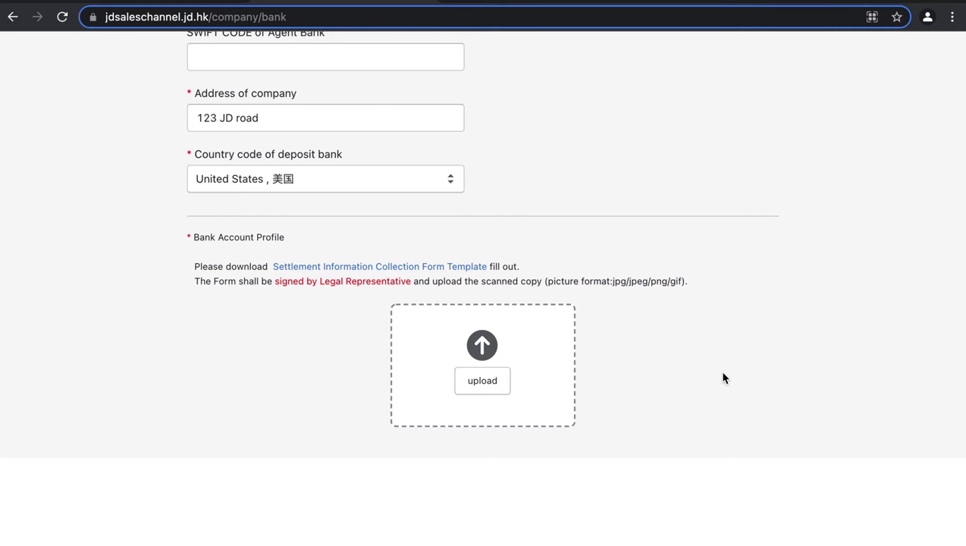
{"action": "scroll", "coordinate": [723, 378], "scroll_direction": "down", "scroll_amount": 3}
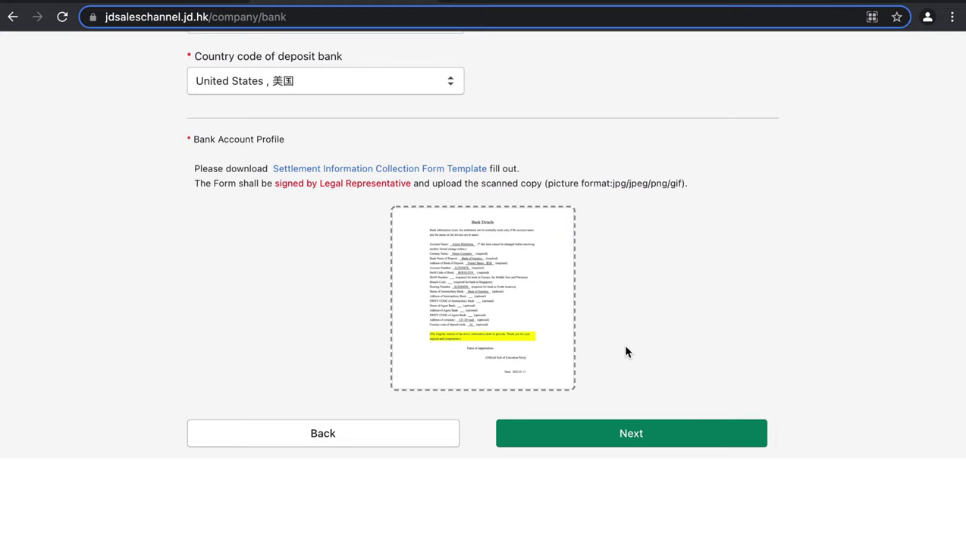
{"action": "left_click", "coordinate": [640, 431]}
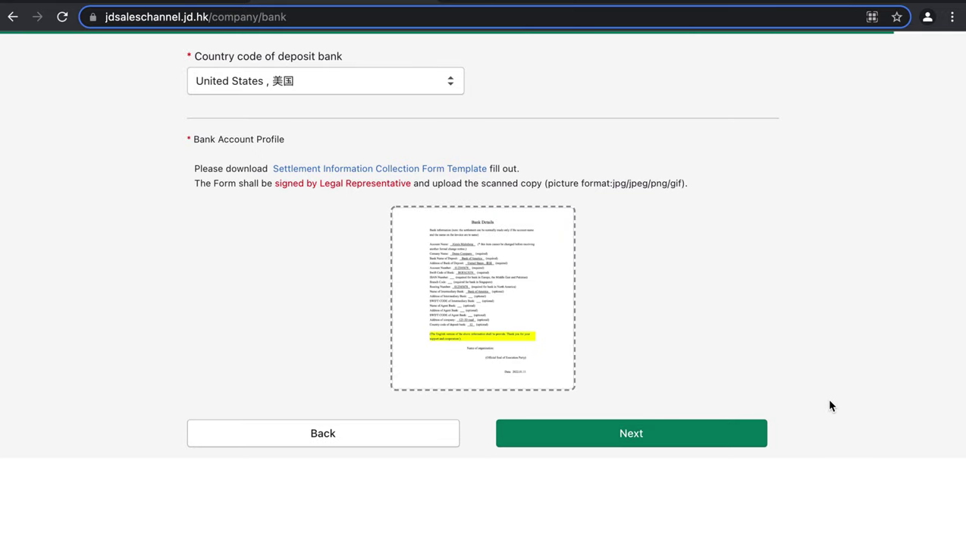
{"action": "scroll", "coordinate": [896, 302], "scroll_direction": "down", "scroll_amount": 3}
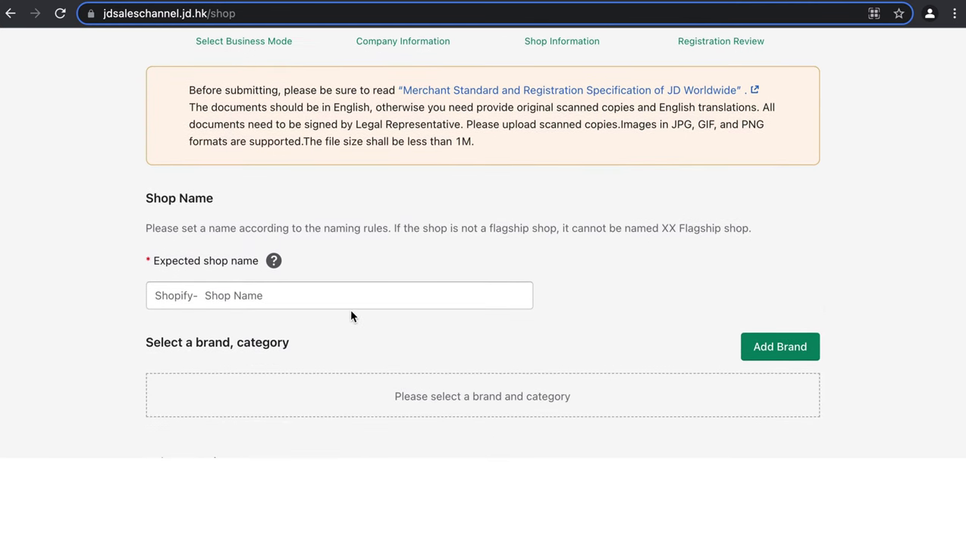
Name the expected shop AlexisJDtest2 and bring up the Add Brand search.
{"action": "left_click", "coordinate": [294, 297]}
{"action": "scroll", "coordinate": [294, 298], "scroll_direction": "down", "scroll_amount": 1}
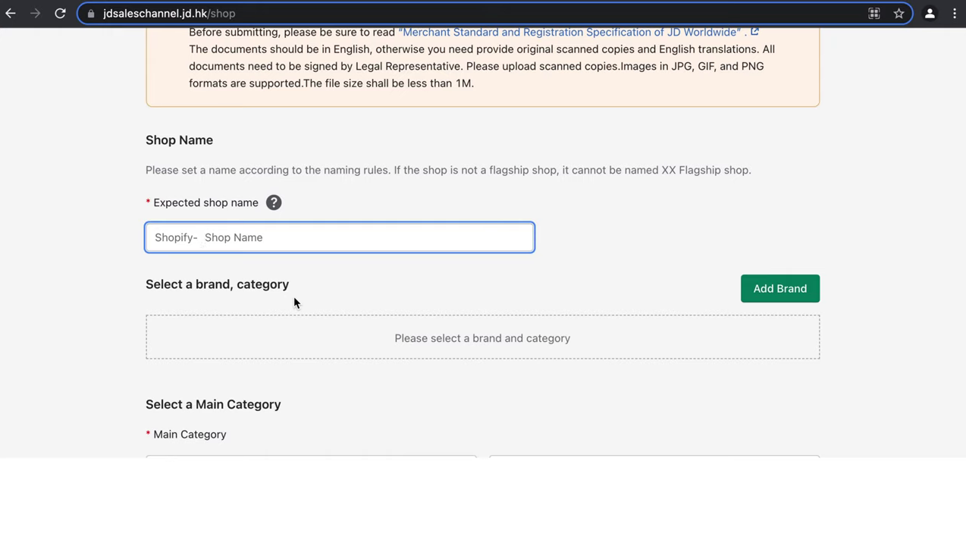
{"action": "type", "text": "AlexisJDtest2"}
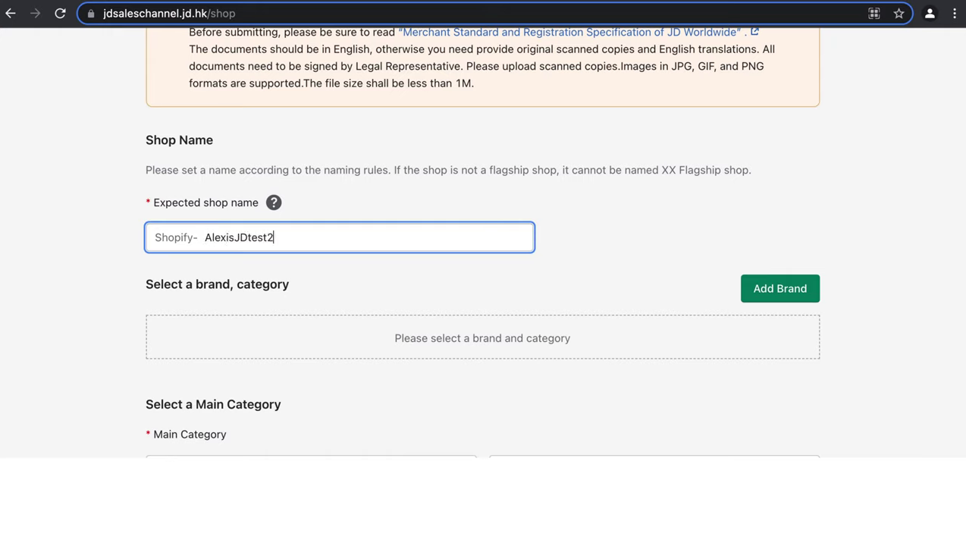
{"action": "left_click", "coordinate": [529, 289]}
{"action": "scroll", "coordinate": [530, 289], "scroll_direction": "down", "scroll_amount": 1}
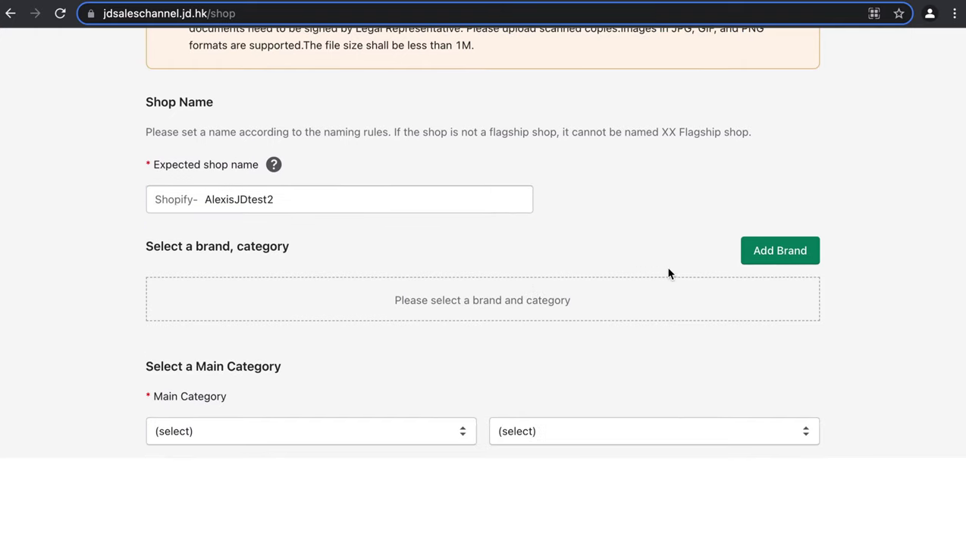
{"action": "left_click", "coordinate": [799, 261]}
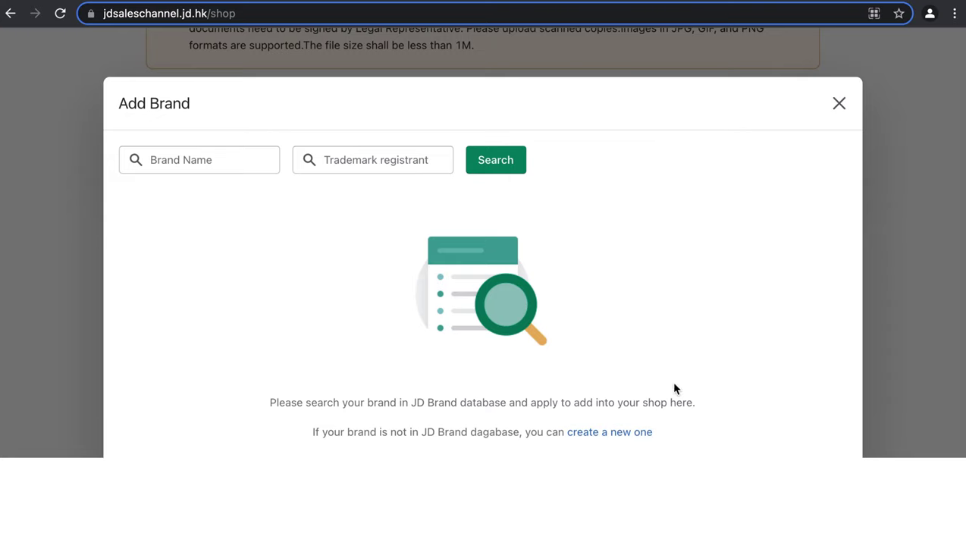
Create new brand AlexisM with the trademark owner's name and Brand's Owner relationship.
{"action": "left_click", "coordinate": [627, 434]}
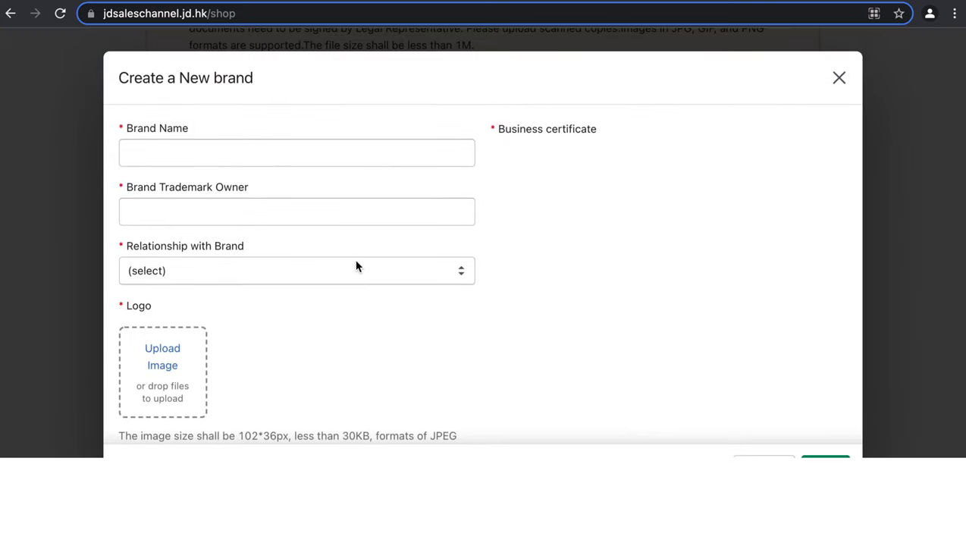
{"action": "left_click", "coordinate": [215, 155]}
{"action": "type", "text": "AlexisM"}
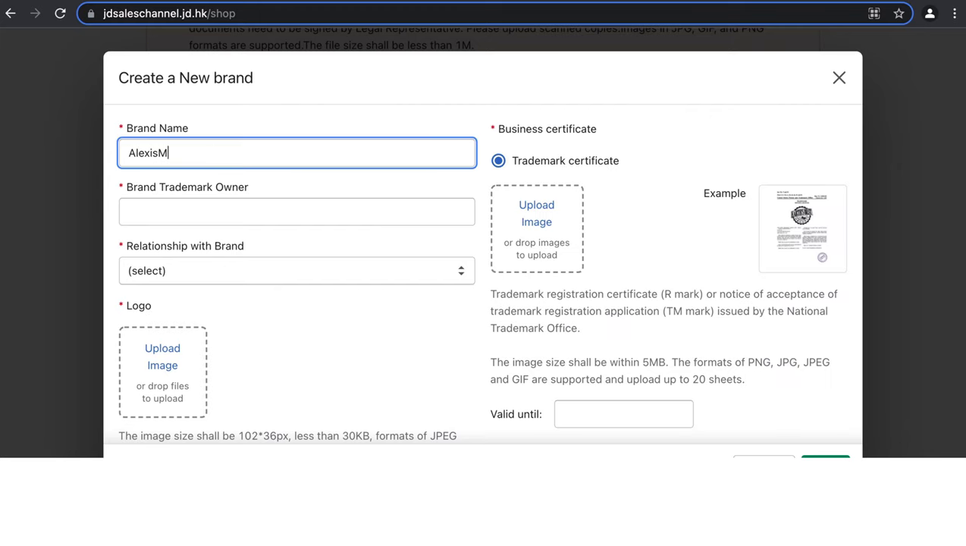
{"action": "left_click", "coordinate": [194, 217]}
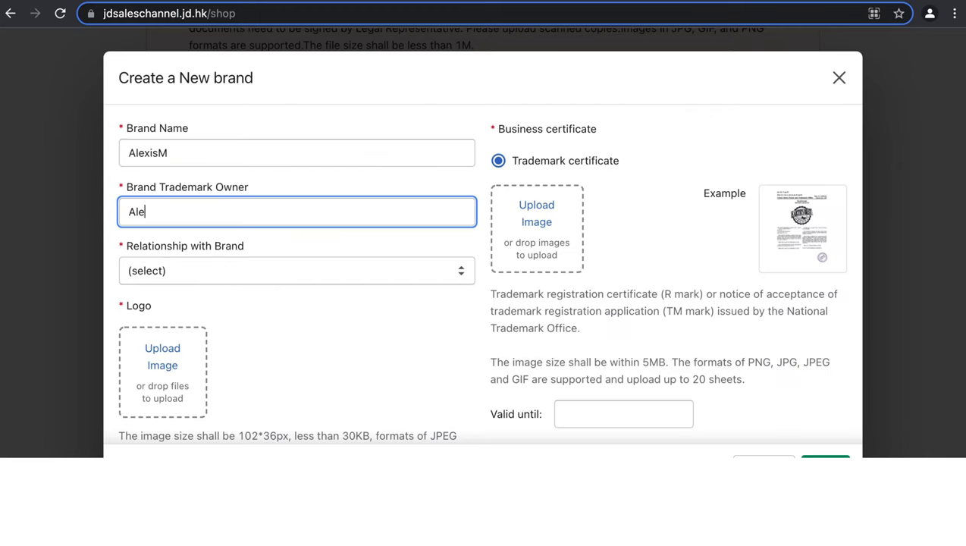
{"action": "left_click", "coordinate": [274, 270]}
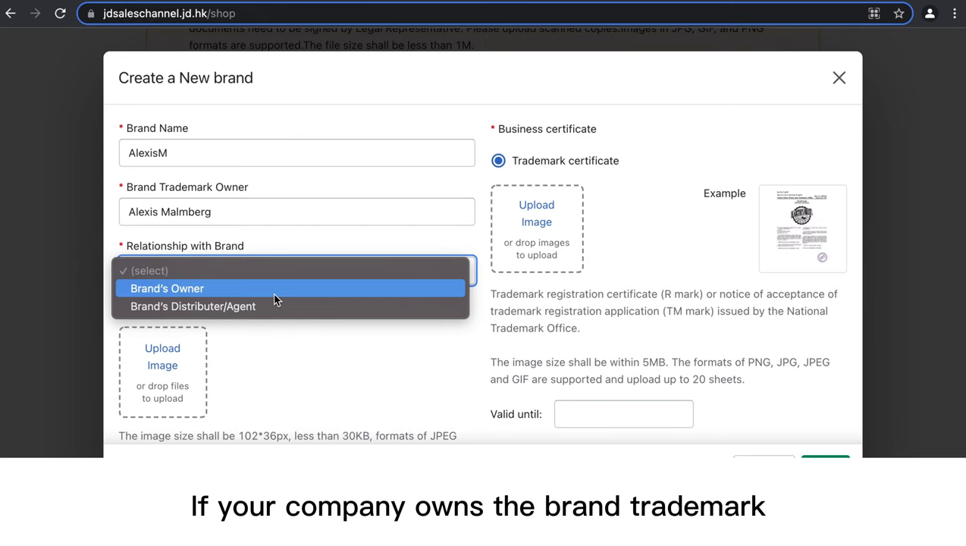
{"action": "left_click", "coordinate": [276, 300]}
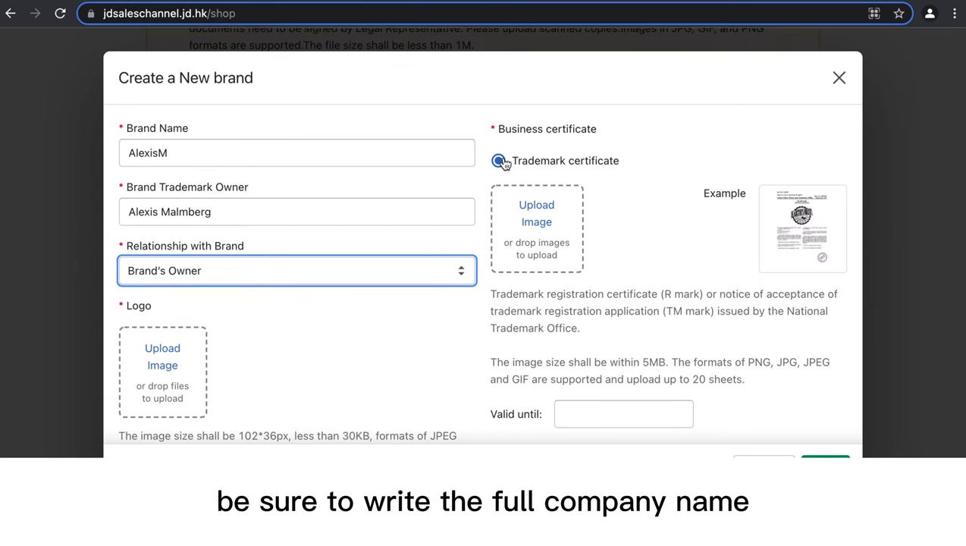
Attach the trademark licence file as the trademark certificate image.
{"action": "scroll", "coordinate": [509, 179], "scroll_direction": "down", "scroll_amount": 1}
{"action": "scroll", "coordinate": [509, 181], "scroll_direction": "up", "scroll_amount": 1}
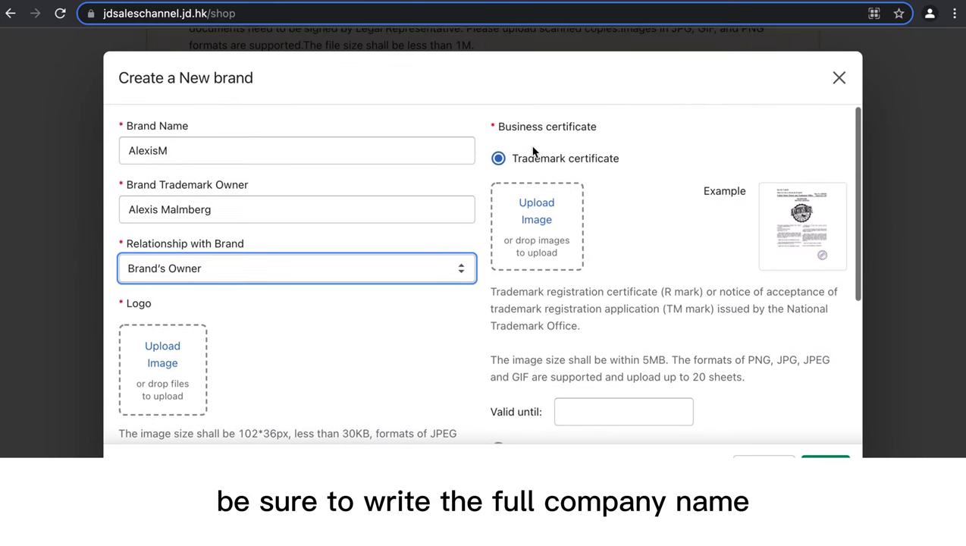
{"action": "scroll", "coordinate": [613, 162], "scroll_direction": "down", "scroll_amount": 2}
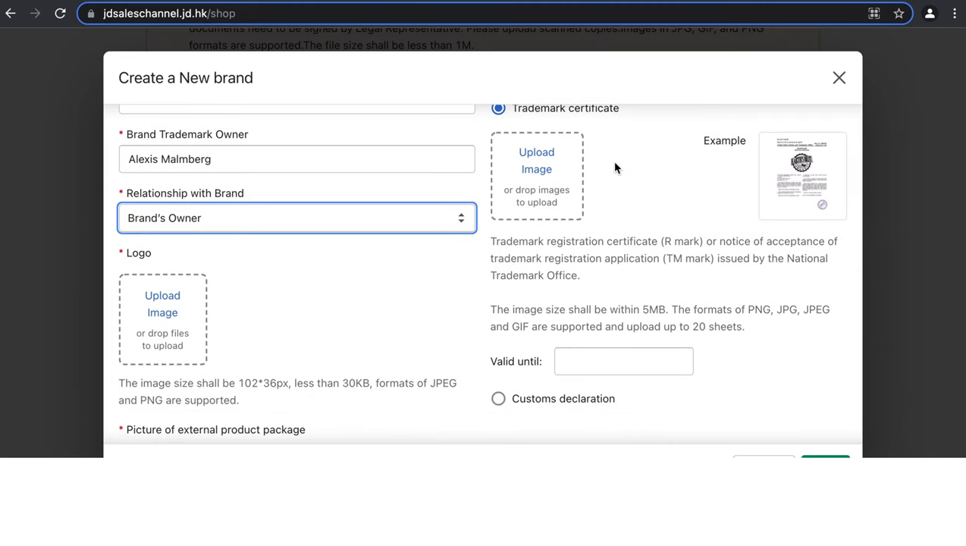
{"action": "scroll", "coordinate": [615, 167], "scroll_direction": "up", "scroll_amount": 1}
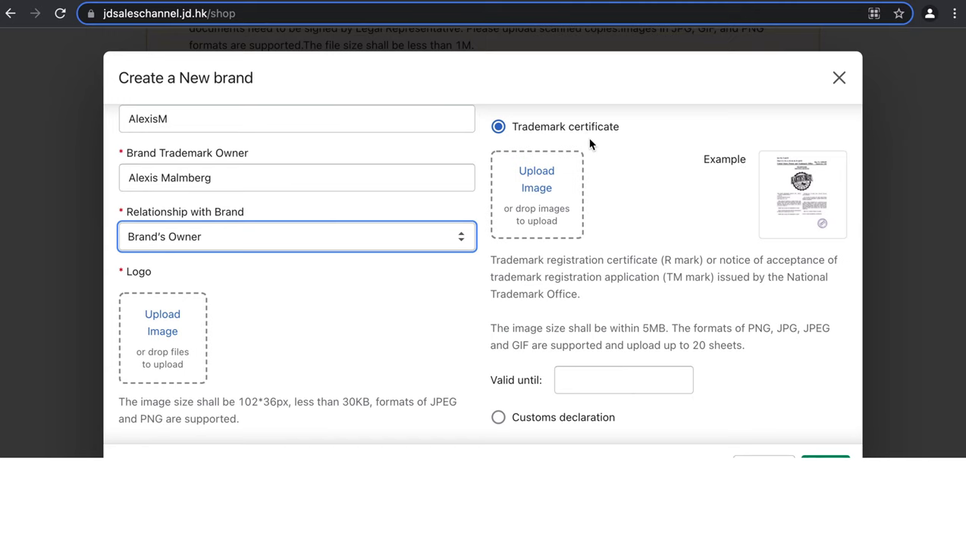
{"action": "scroll", "coordinate": [591, 144], "scroll_direction": "down", "scroll_amount": 2}
{"action": "scroll", "coordinate": [514, 326], "scroll_direction": "down", "scroll_amount": 1}
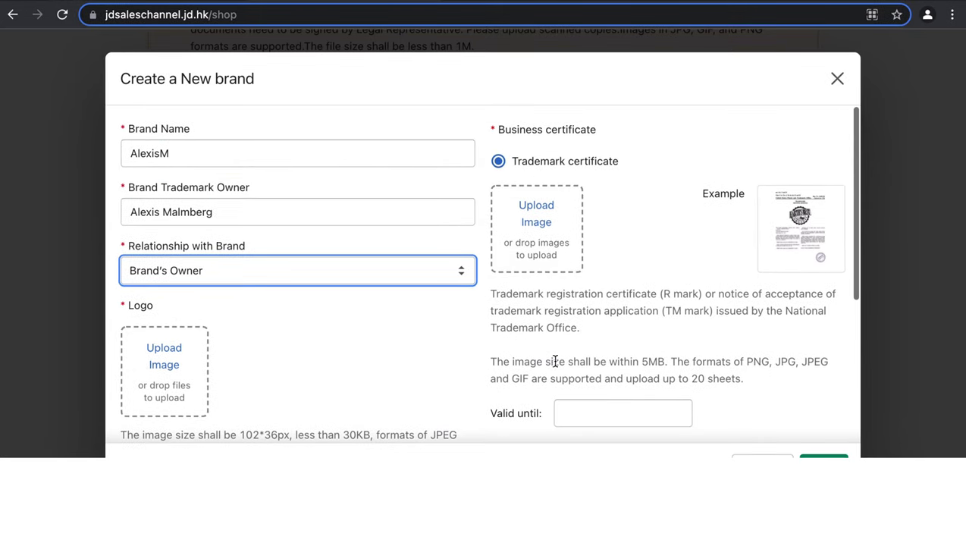
{"action": "left_click", "coordinate": [537, 213]}
{"action": "left_click", "coordinate": [399, 373]}
{"action": "key", "text": "Return"}
{"action": "scroll", "coordinate": [406, 389], "scroll_direction": "down", "scroll_amount": 2}
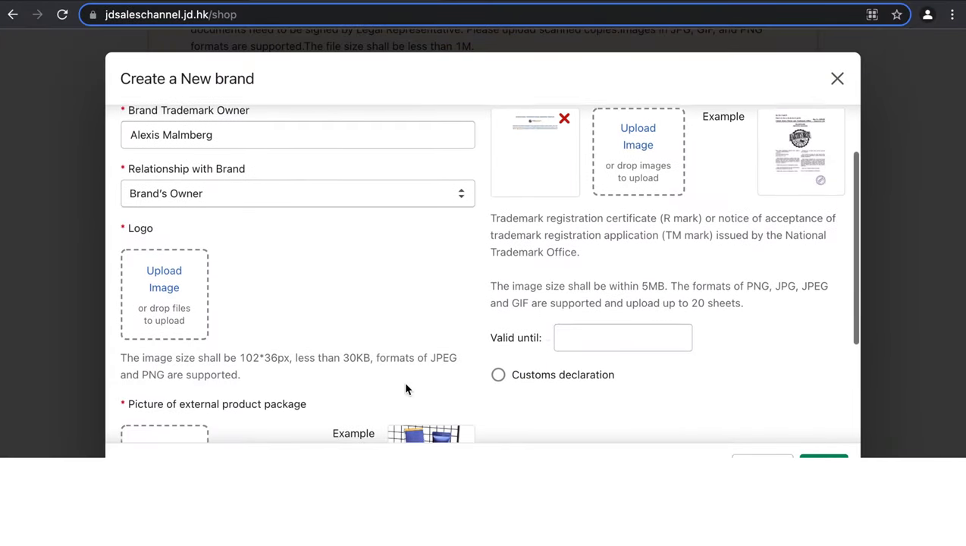
Set the trademark certificate's Valid until date to 2025-01-12.
{"action": "left_click", "coordinate": [584, 351]}
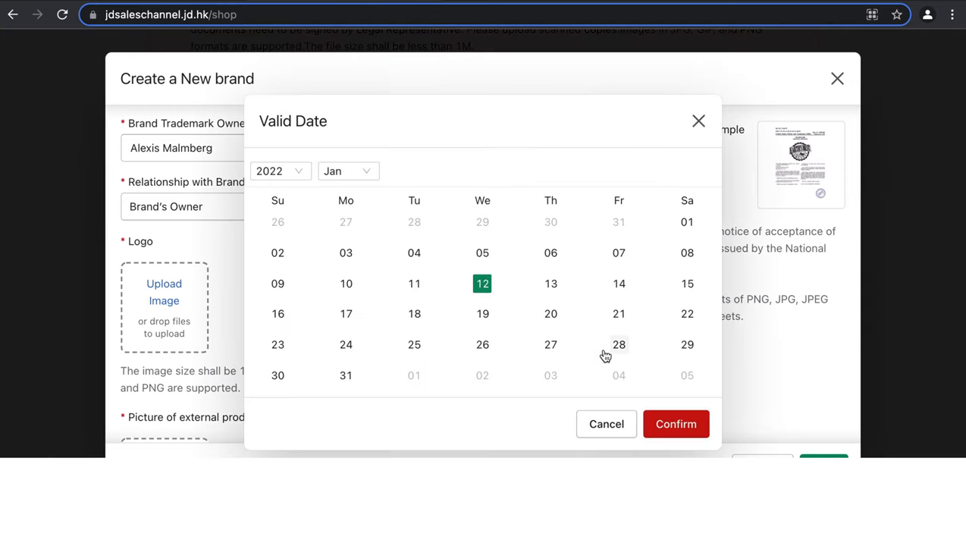
{"action": "left_click", "coordinate": [292, 173]}
{"action": "scroll", "coordinate": [285, 321], "scroll_direction": "down", "scroll_amount": 3}
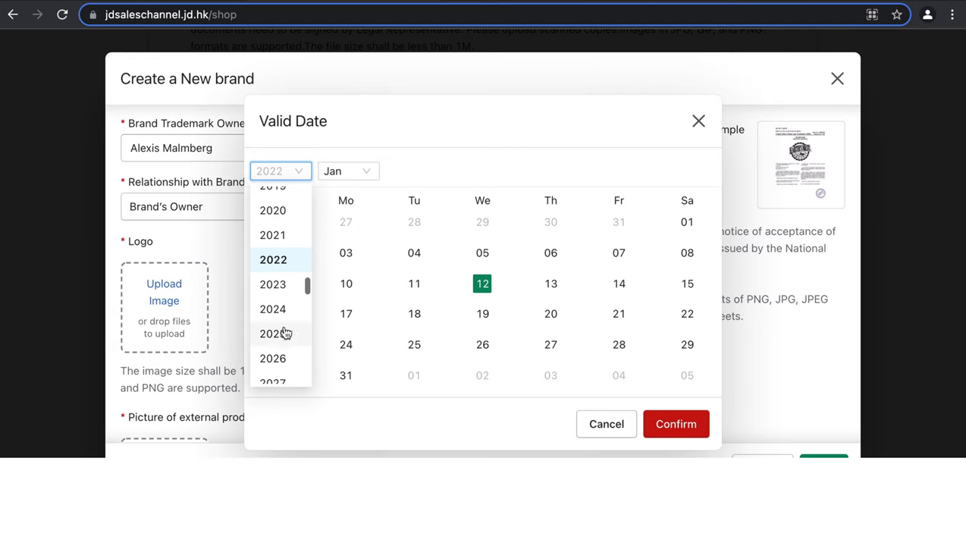
{"action": "left_click", "coordinate": [281, 337]}
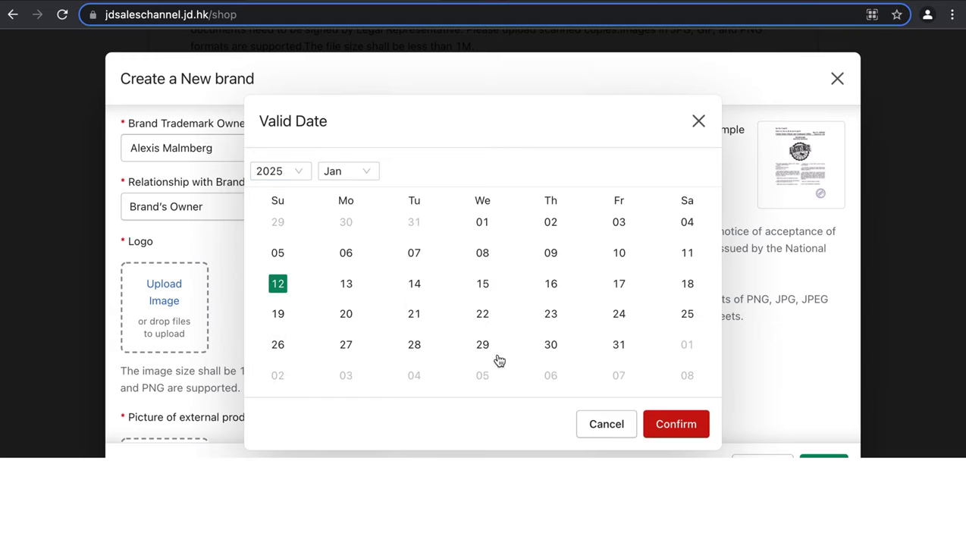
{"action": "left_click", "coordinate": [693, 426]}
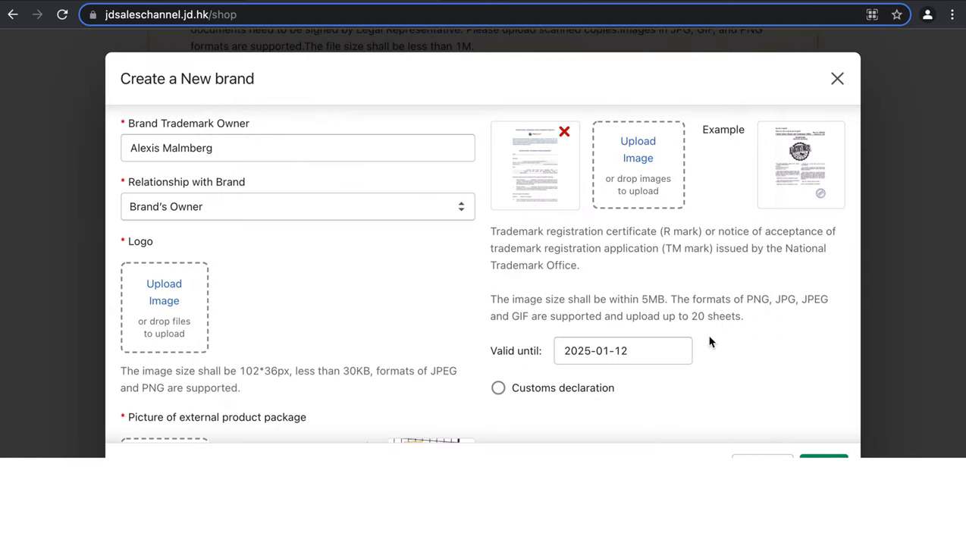
{"action": "scroll", "coordinate": [710, 342], "scroll_direction": "down", "scroll_amount": 3}
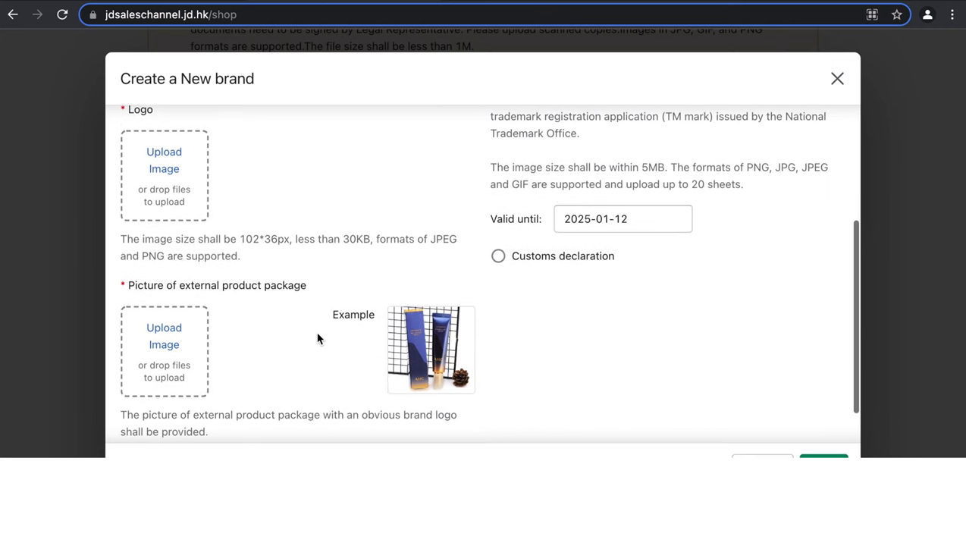
{"action": "scroll", "coordinate": [317, 336], "scroll_direction": "up", "scroll_amount": 1}
{"action": "scroll", "coordinate": [424, 294], "scroll_direction": "up", "scroll_amount": 3}
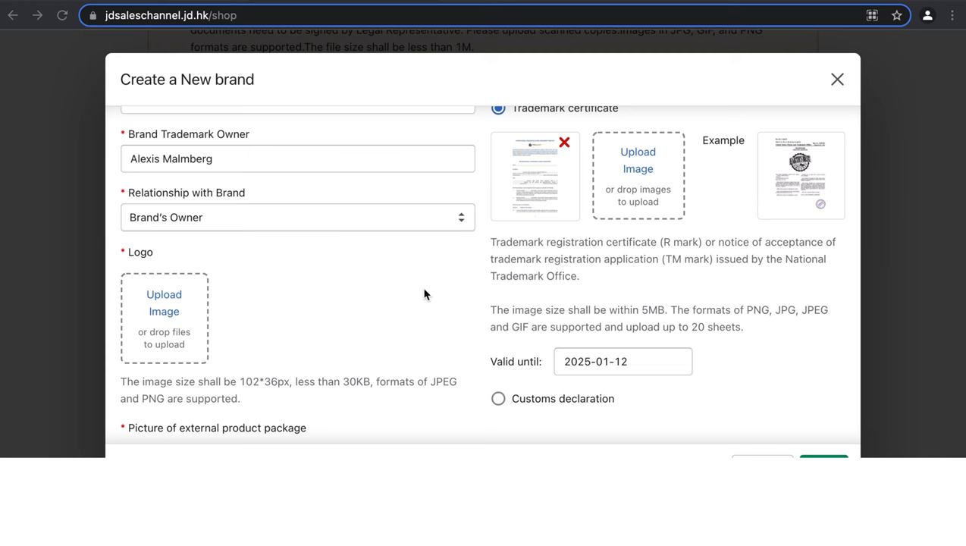
{"action": "scroll", "coordinate": [424, 294], "scroll_direction": "down", "scroll_amount": 2}
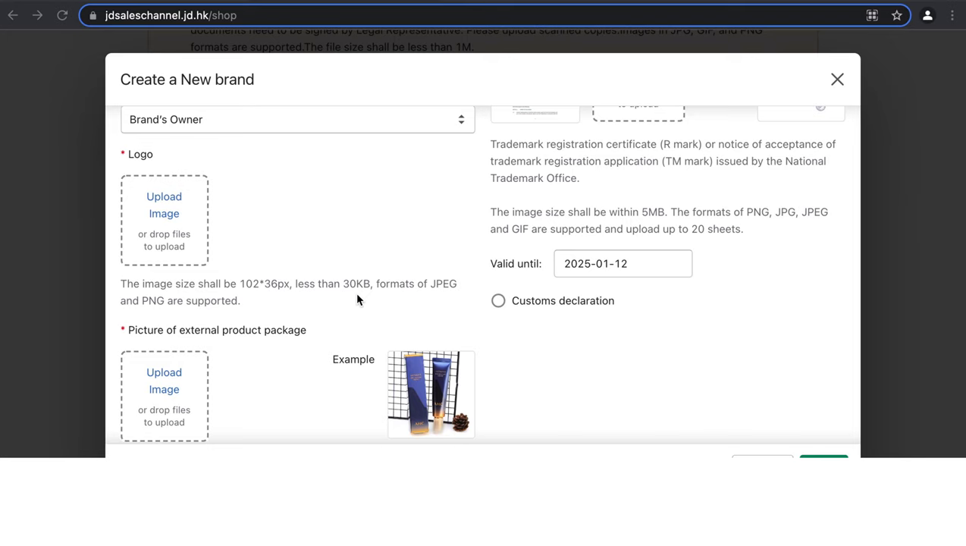
Upload brand logo.jpeg as the brand's logo.
{"action": "left_click", "coordinate": [168, 216]}
{"action": "left_click", "coordinate": [377, 156]}
{"action": "left_click", "coordinate": [714, 373]}
{"action": "scroll", "coordinate": [366, 299], "scroll_direction": "down", "scroll_amount": 2}
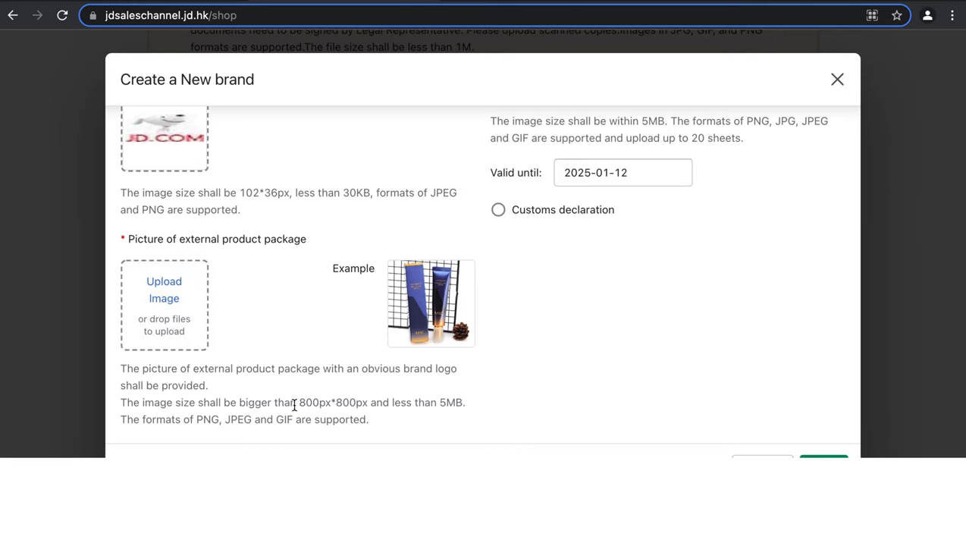
Attach the red-shoe screenshot as the package picture and submit brand AlexisM.
{"action": "left_click", "coordinate": [163, 302]}
{"action": "scroll", "coordinate": [377, 250], "scroll_direction": "down", "scroll_amount": 2}
{"action": "left_click", "coordinate": [399, 300]}
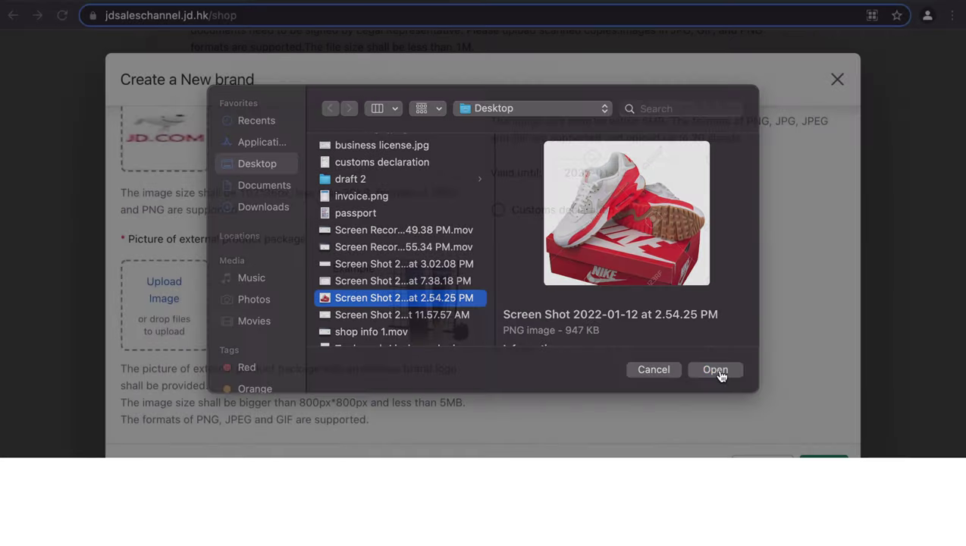
{"action": "left_click", "coordinate": [717, 371]}
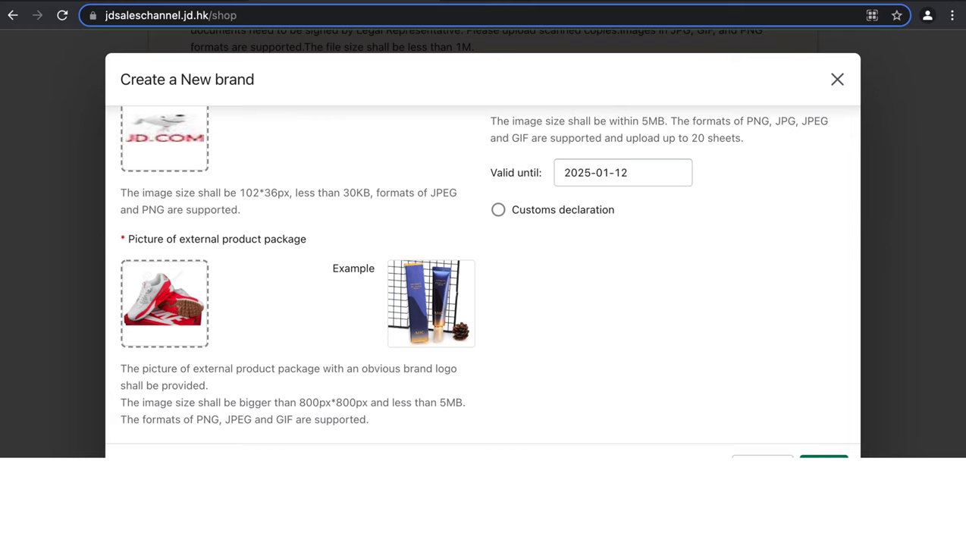
{"action": "left_click", "coordinate": [823, 458]}
{"action": "scroll", "coordinate": [688, 397], "scroll_direction": "down", "scroll_amount": 3}
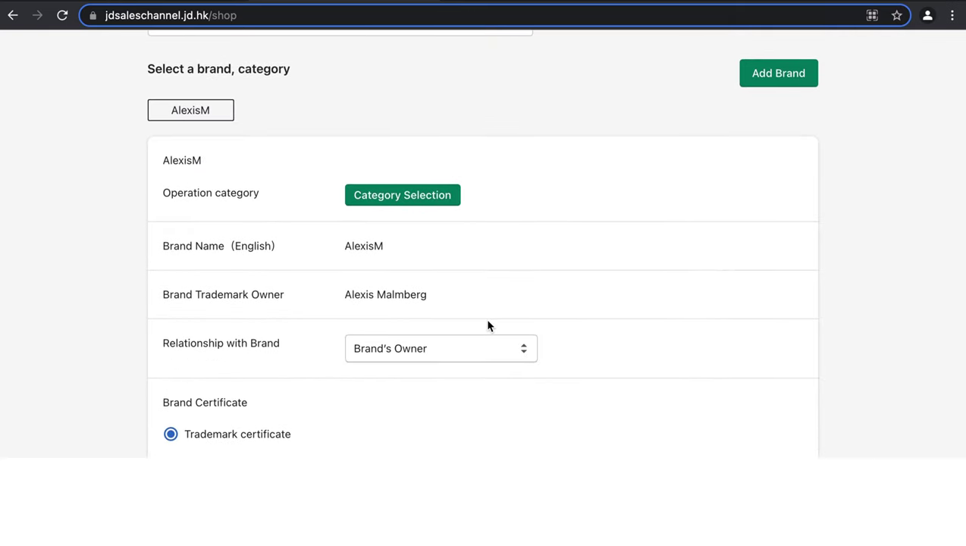
{"action": "left_click", "coordinate": [395, 199]}
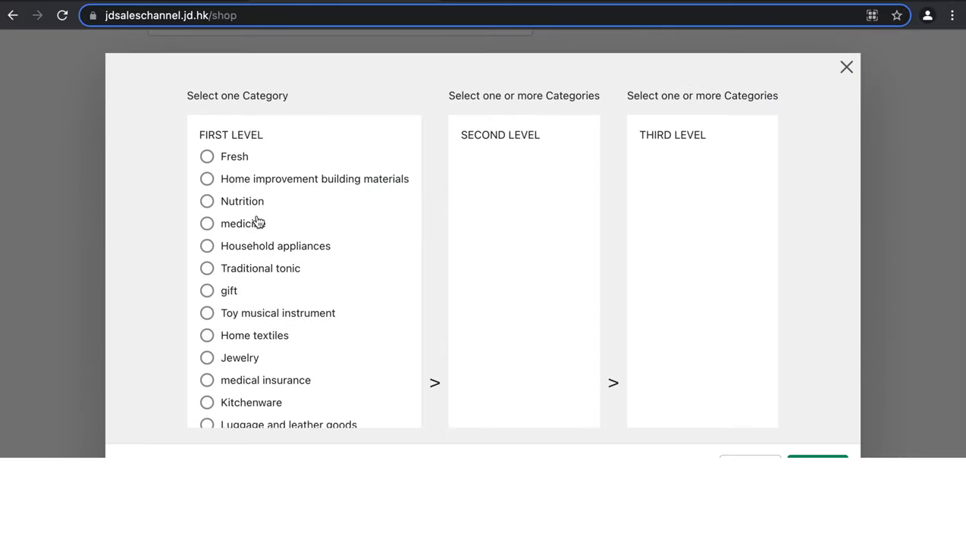
{"action": "scroll", "coordinate": [227, 243], "scroll_direction": "down", "scroll_amount": 3}
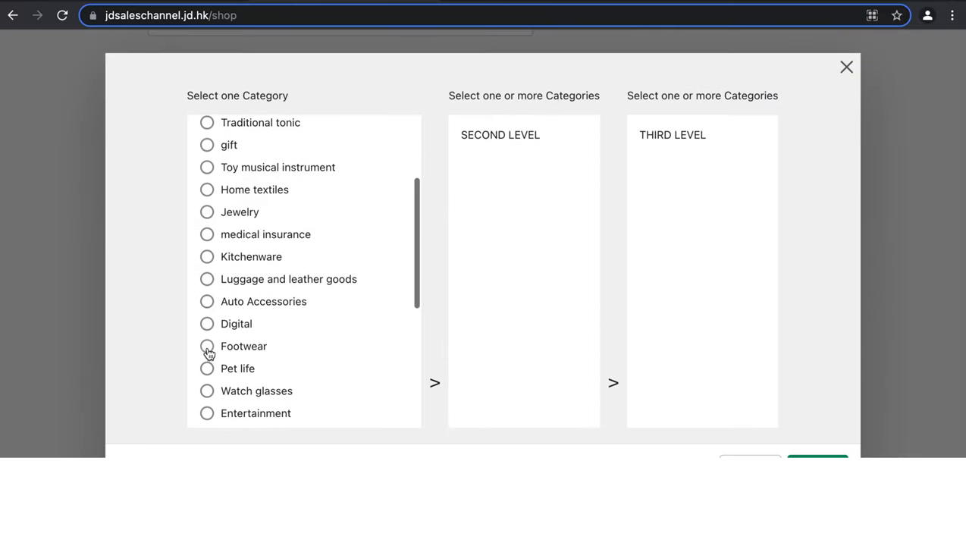
{"action": "left_click", "coordinate": [207, 347]}
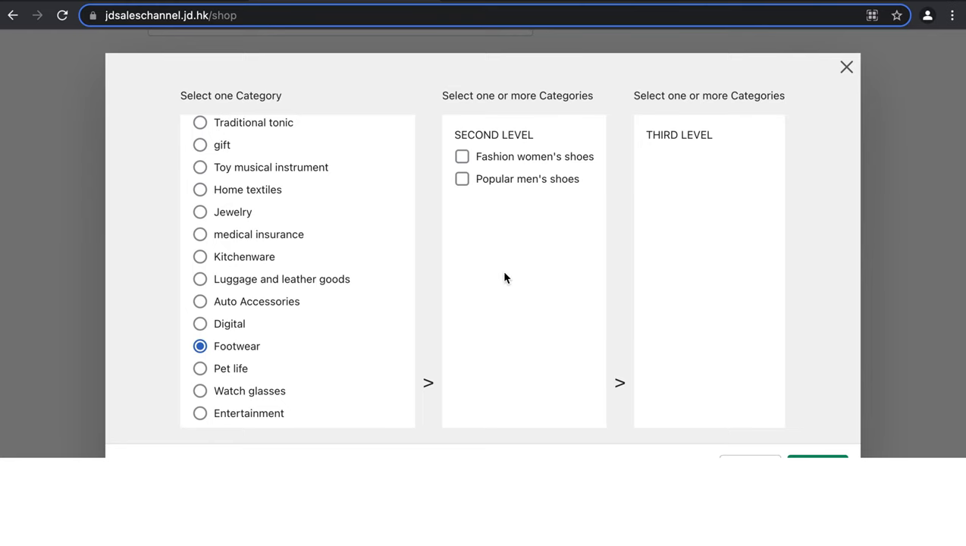
{"action": "left_click", "coordinate": [462, 156]}
{"action": "left_click", "coordinate": [437, 179]}
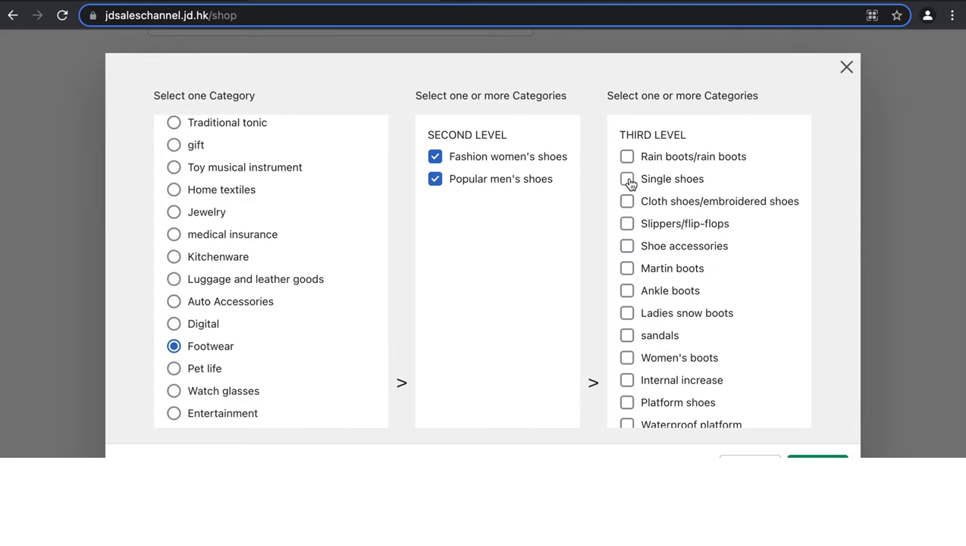
{"action": "scroll", "coordinate": [629, 184], "scroll_direction": "down", "scroll_amount": 1}
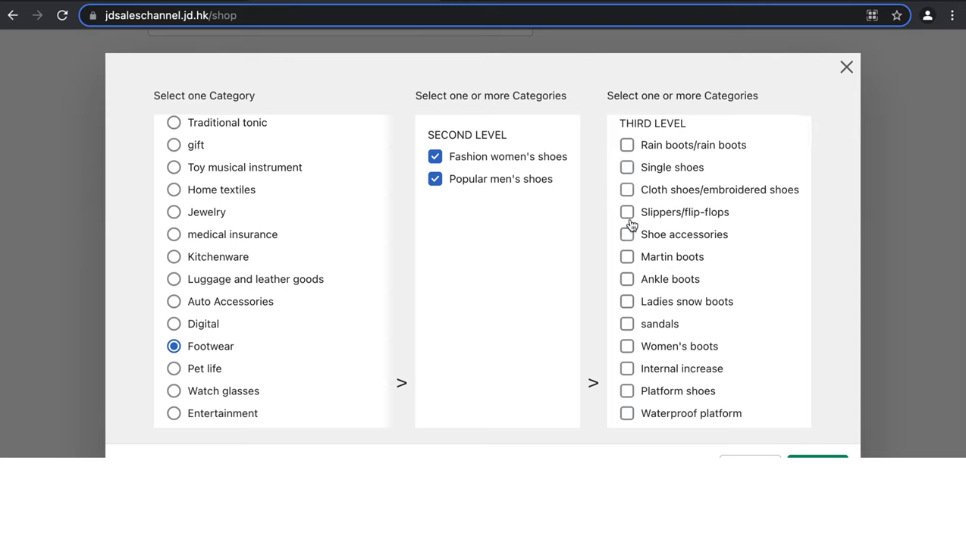
{"action": "scroll", "coordinate": [636, 227], "scroll_direction": "down", "scroll_amount": 5}
{"action": "scroll", "coordinate": [634, 304], "scroll_direction": "down", "scroll_amount": 6}
{"action": "left_click", "coordinate": [627, 331]}
{"action": "left_click", "coordinate": [818, 457]}
Save the AlexisM brand details.
{"action": "scroll", "coordinate": [577, 332], "scroll_direction": "down", "scroll_amount": 1}
{"action": "scroll", "coordinate": [575, 332], "scroll_direction": "down", "scroll_amount": 5}
{"action": "scroll", "coordinate": [576, 332], "scroll_direction": "down", "scroll_amount": 5}
{"action": "left_click", "coordinate": [178, 365]}
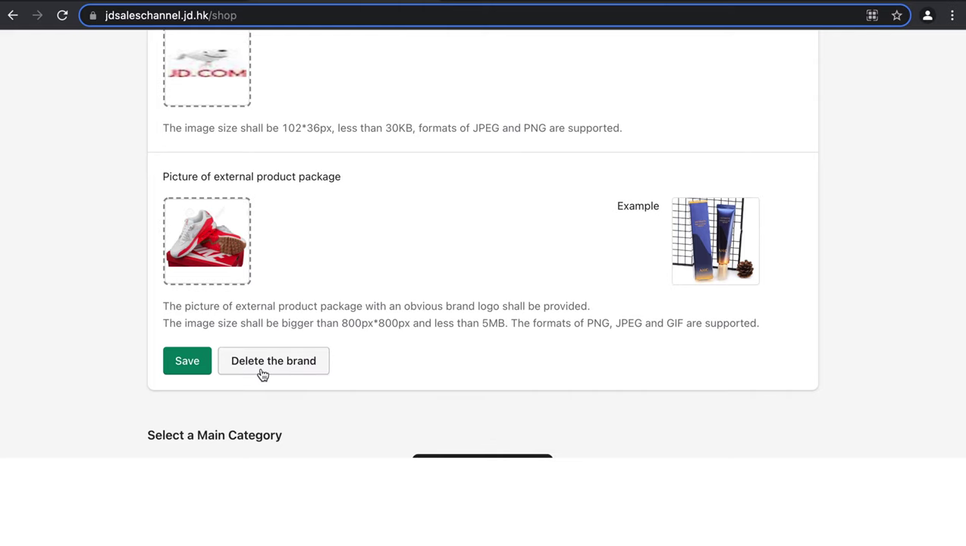
{"action": "scroll", "coordinate": [475, 271], "scroll_direction": "up", "scroll_amount": 10}
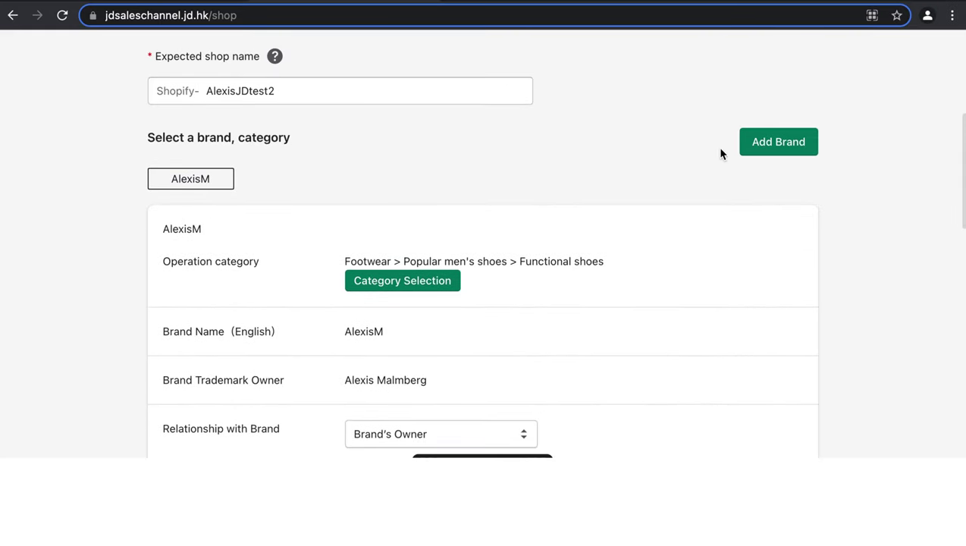
Search the brand database for 'ni' and add the first nike result.
{"action": "left_click", "coordinate": [762, 143]}
{"action": "left_click", "coordinate": [203, 159]}
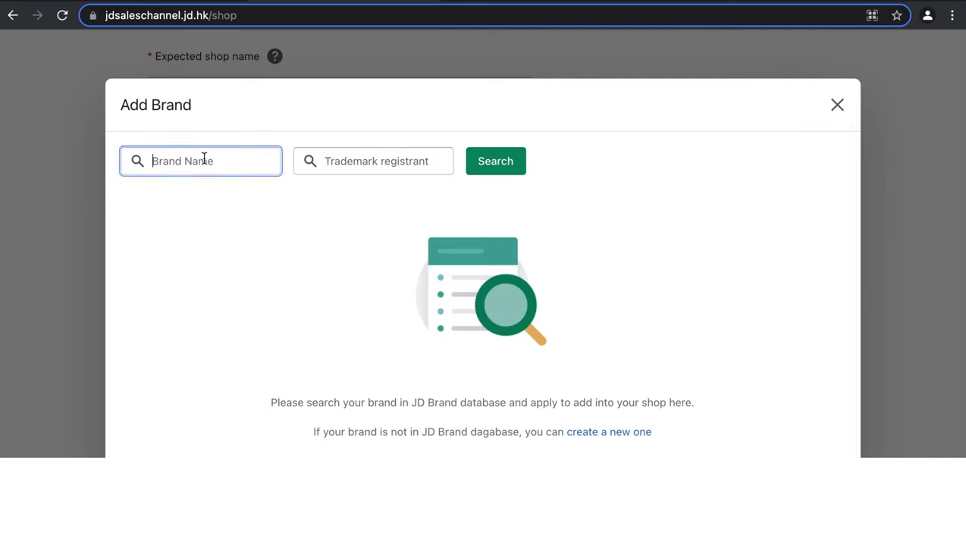
{"action": "type", "text": "nike"}
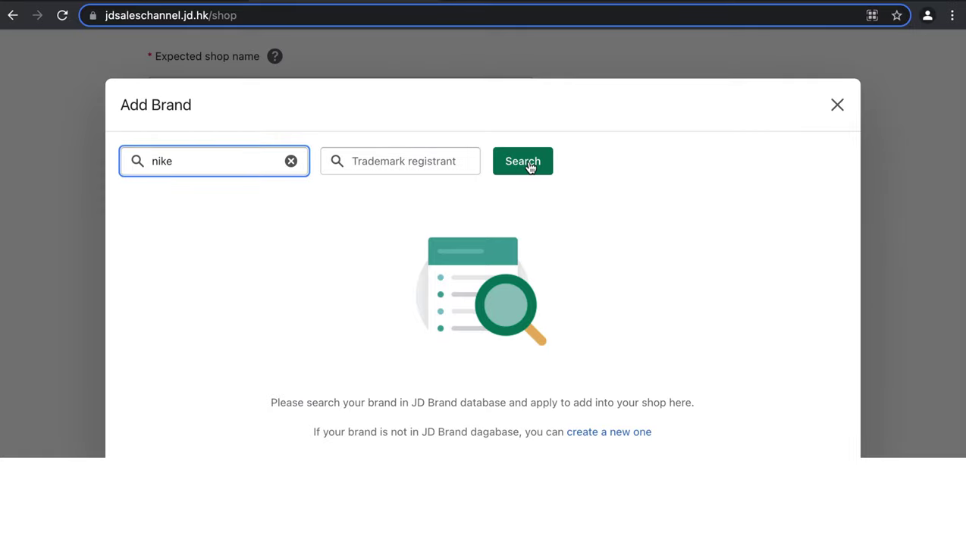
{"action": "left_click", "coordinate": [529, 163]}
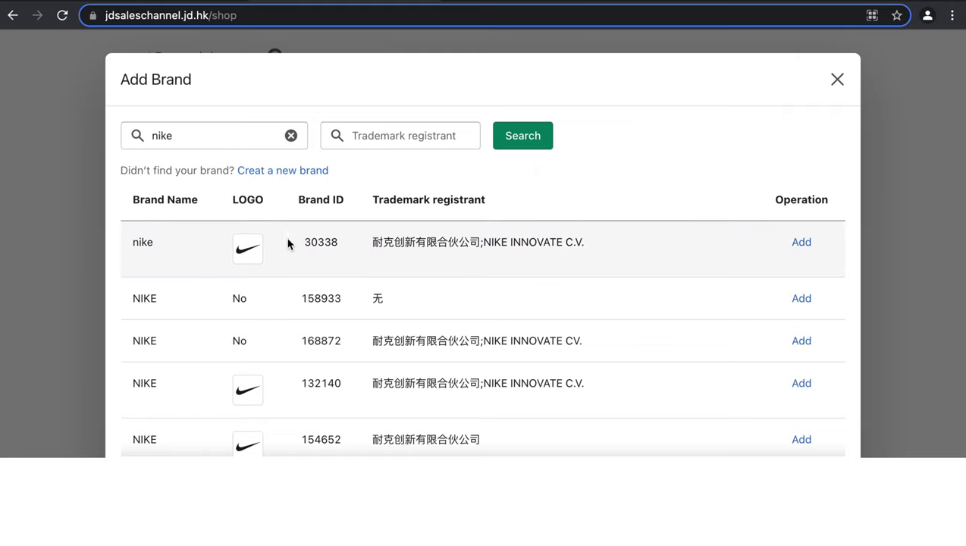
{"action": "left_click", "coordinate": [800, 245]}
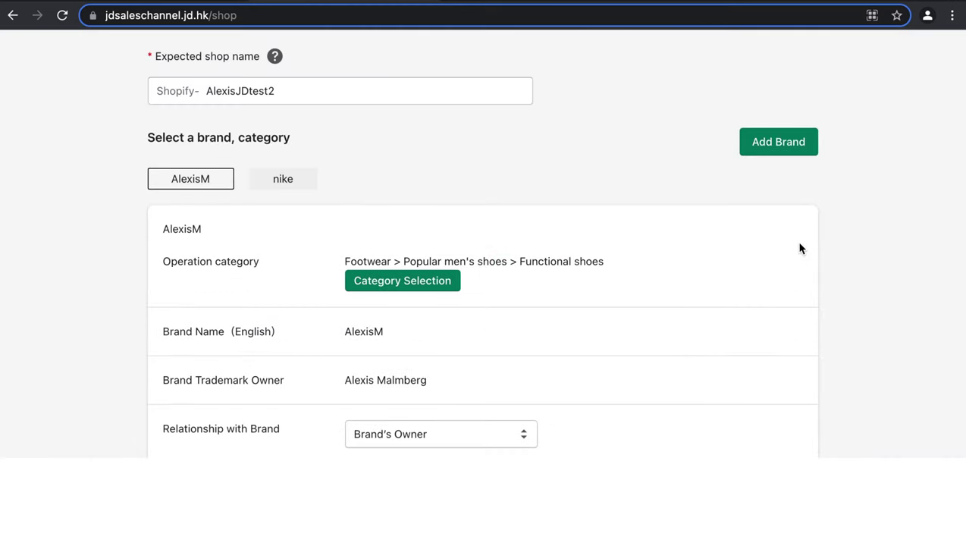
Switch between the nike and AlexisM brand tabs to compare their details.
{"action": "left_click", "coordinate": [272, 182]}
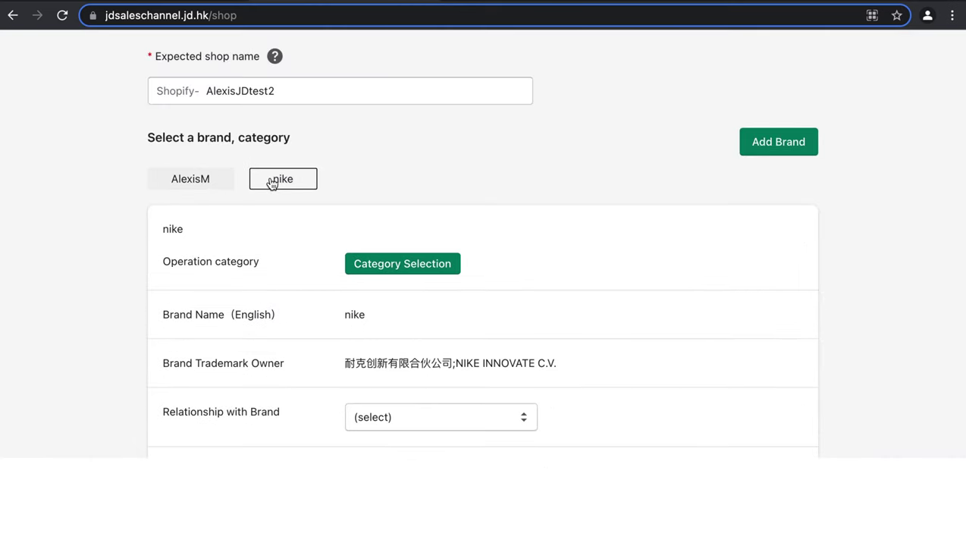
{"action": "left_click", "coordinate": [200, 182]}
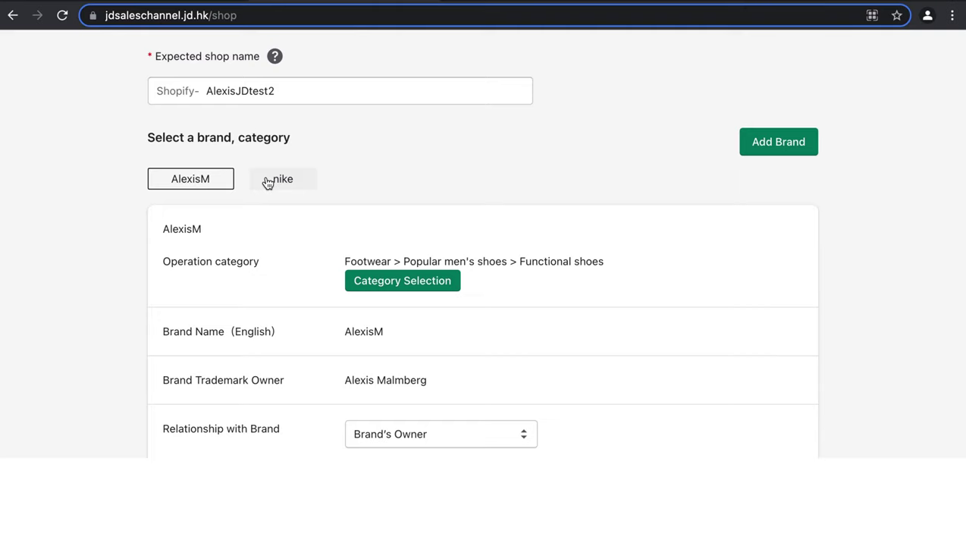
{"action": "left_click", "coordinate": [264, 182]}
{"action": "left_click", "coordinate": [190, 186]}
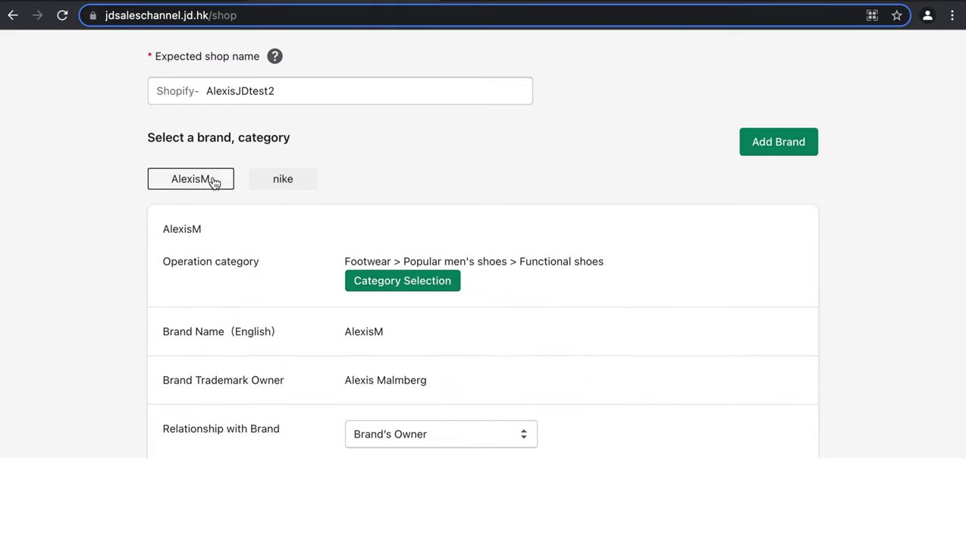
{"action": "left_click", "coordinate": [264, 181]}
{"action": "scroll", "coordinate": [263, 179], "scroll_direction": "down", "scroll_amount": 1}
{"action": "scroll", "coordinate": [264, 180], "scroll_direction": "down", "scroll_amount": 2}
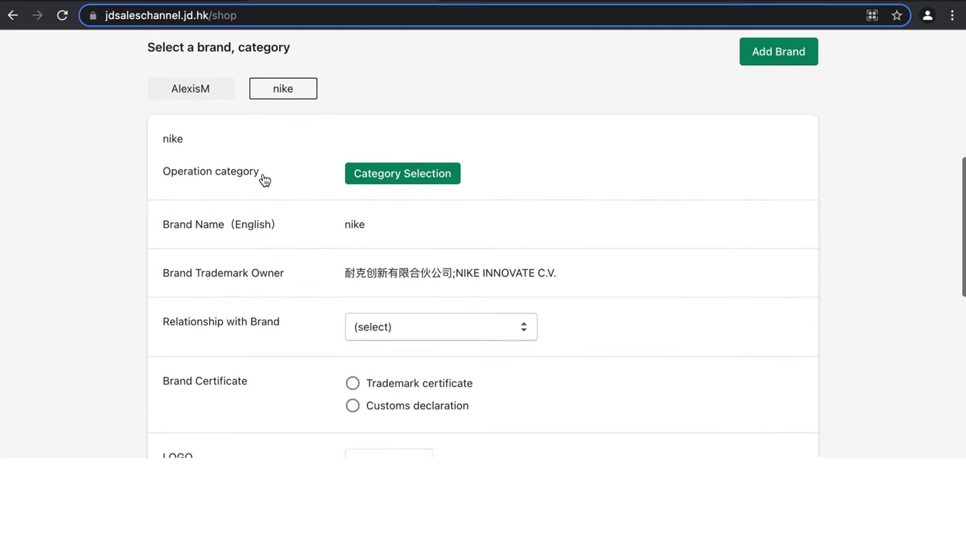
Give nike the Footwear category with Fashion women's, Popular men's and Functional shoes.
{"action": "left_click", "coordinate": [376, 182]}
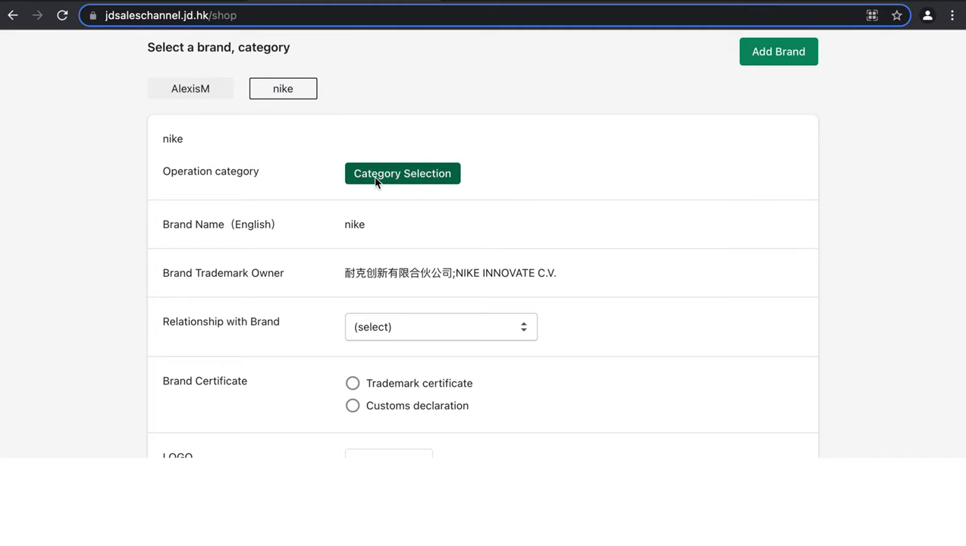
{"action": "scroll", "coordinate": [250, 292], "scroll_direction": "down", "scroll_amount": 2}
{"action": "scroll", "coordinate": [251, 292], "scroll_direction": "down", "scroll_amount": 1}
{"action": "left_click", "coordinate": [228, 329]}
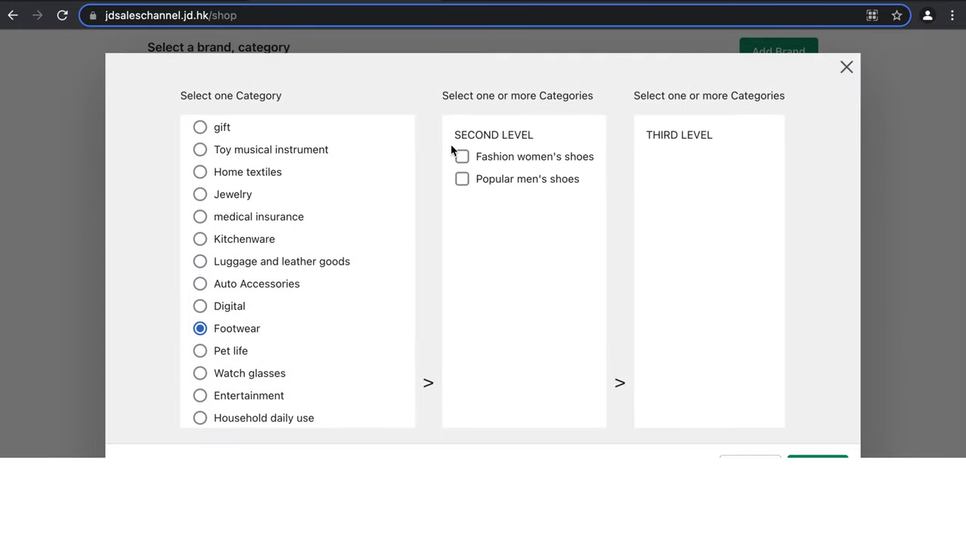
{"action": "left_click", "coordinate": [462, 155]}
{"action": "left_click", "coordinate": [468, 182]}
{"action": "scroll", "coordinate": [670, 322], "scroll_direction": "down", "scroll_amount": 5}
{"action": "left_click", "coordinate": [634, 319]}
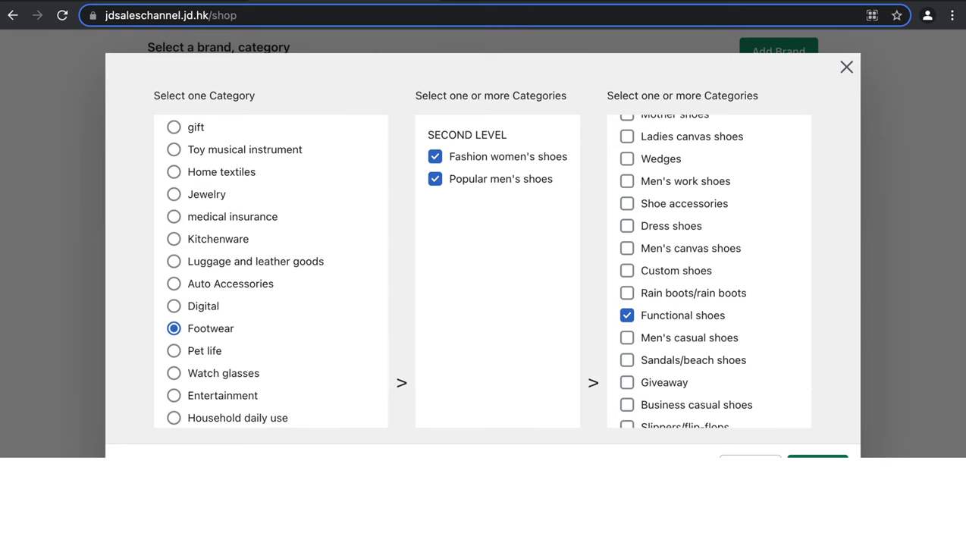
{"action": "left_click", "coordinate": [817, 457]}
Set nike's brand relationship to Brand's Distributer/Agent and choose Customs declaration as its certificate.
{"action": "scroll", "coordinate": [682, 370], "scroll_direction": "down", "scroll_amount": 3}
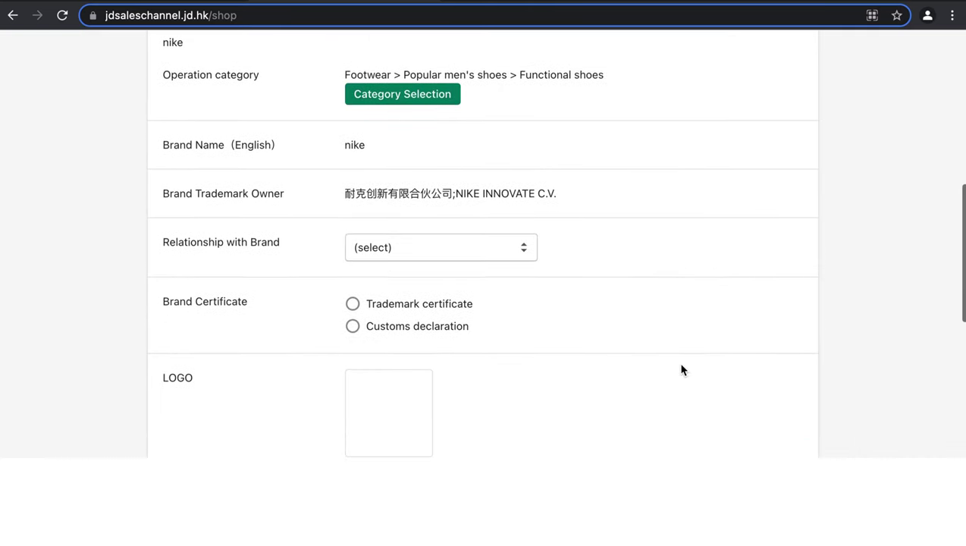
{"action": "left_click", "coordinate": [502, 244]}
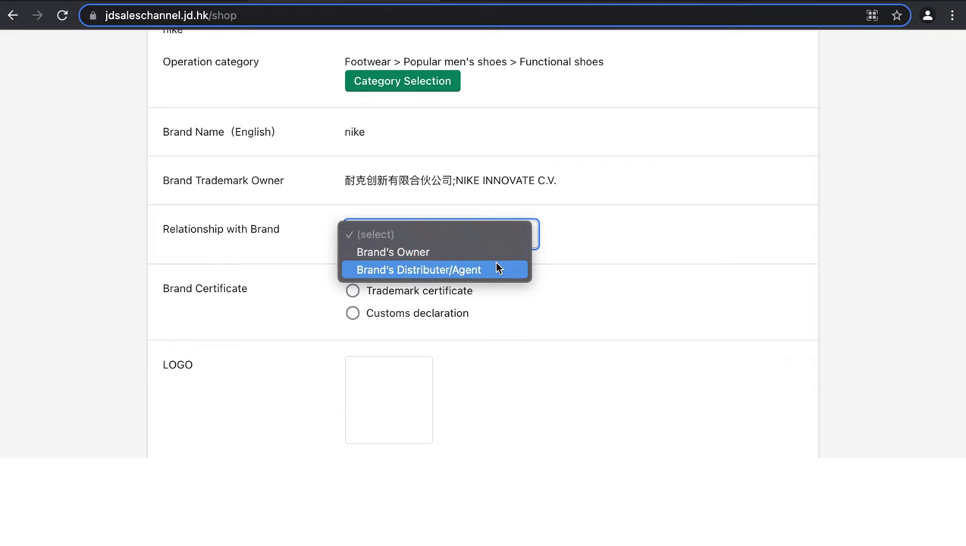
{"action": "left_click", "coordinate": [468, 271]}
{"action": "scroll", "coordinate": [427, 328], "scroll_direction": "down", "scroll_amount": 1}
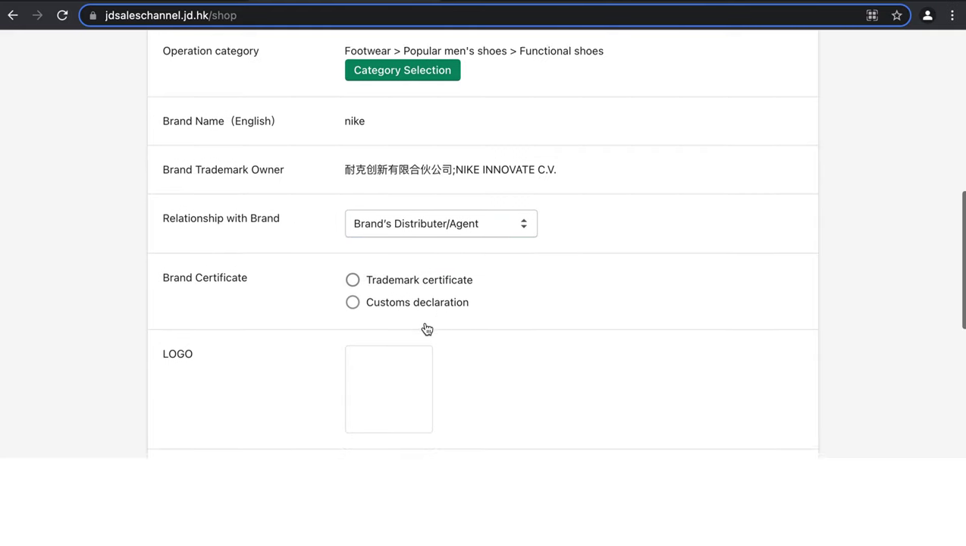
{"action": "left_click", "coordinate": [353, 287]}
Upload the 'customs declaration' image from the Desktop as the certificate.
{"action": "scroll", "coordinate": [354, 289], "scroll_direction": "down", "scroll_amount": 2}
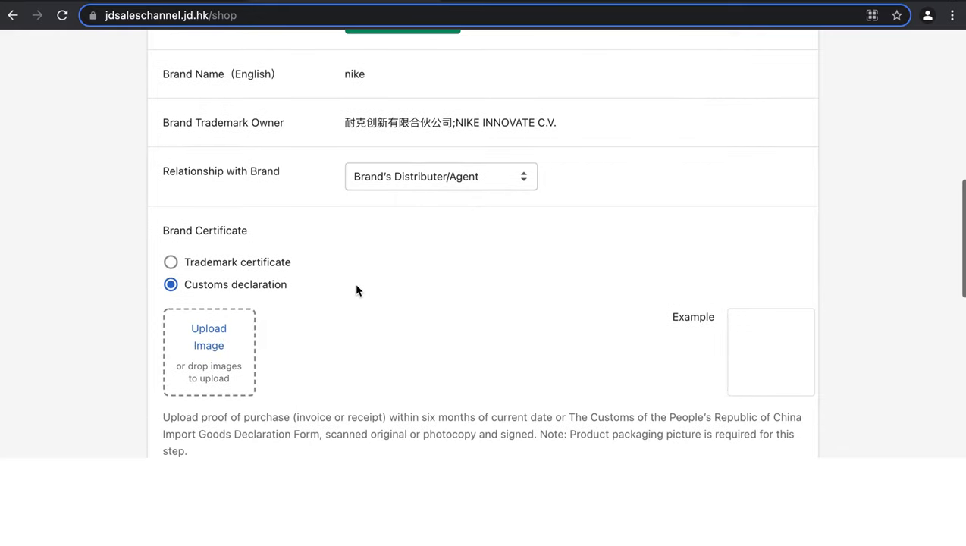
{"action": "scroll", "coordinate": [326, 303], "scroll_direction": "down", "scroll_amount": 1}
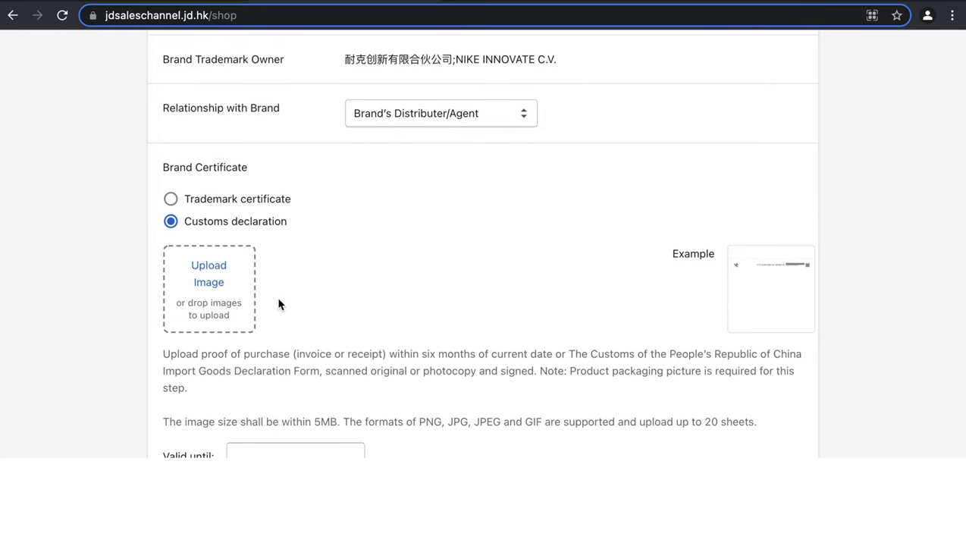
{"action": "left_click", "coordinate": [218, 283]}
{"action": "left_click", "coordinate": [385, 220]}
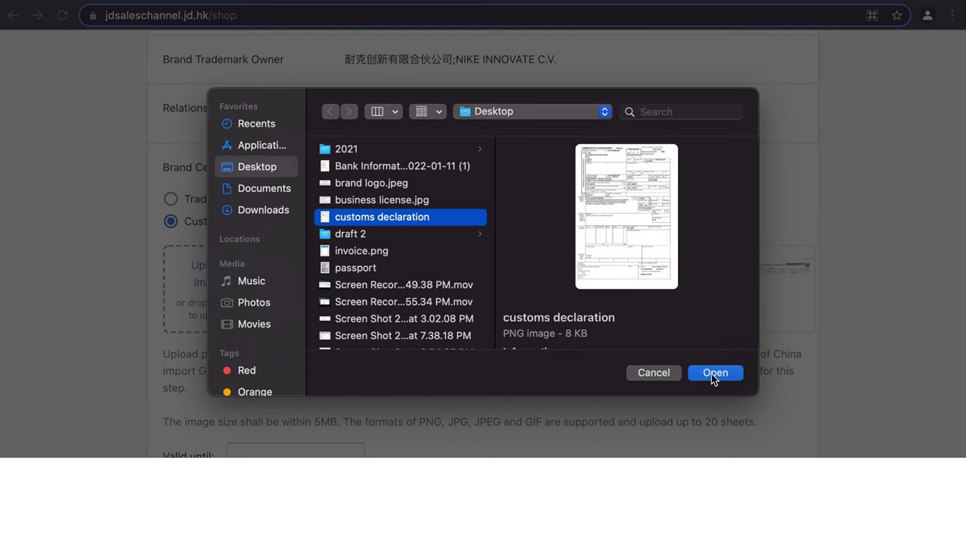
{"action": "left_click", "coordinate": [713, 373]}
{"action": "scroll", "coordinate": [481, 368], "scroll_direction": "down", "scroll_amount": 1}
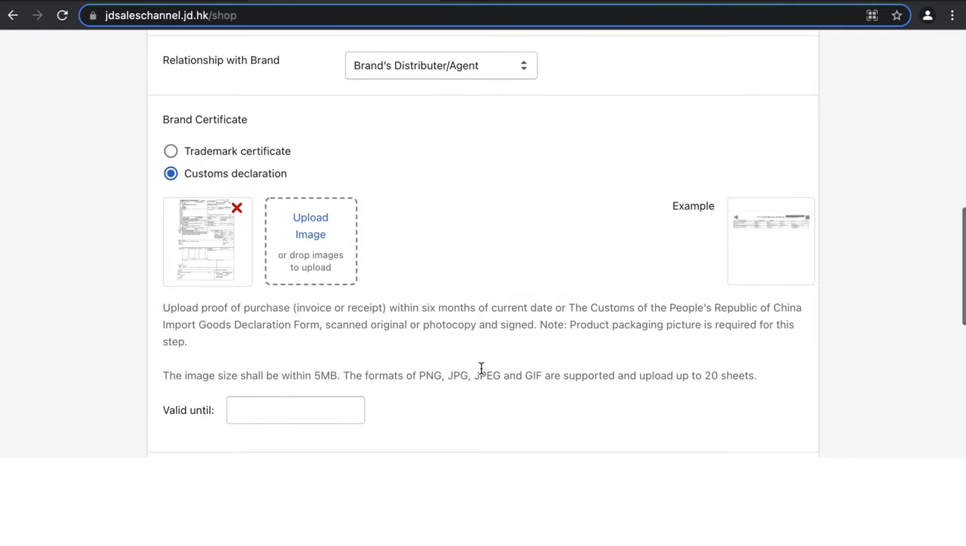
{"action": "scroll", "coordinate": [280, 375], "scroll_direction": "down", "scroll_amount": 1}
Set the nike certificate's expiry date to 2024-01-12.
{"action": "left_click", "coordinate": [264, 372]}
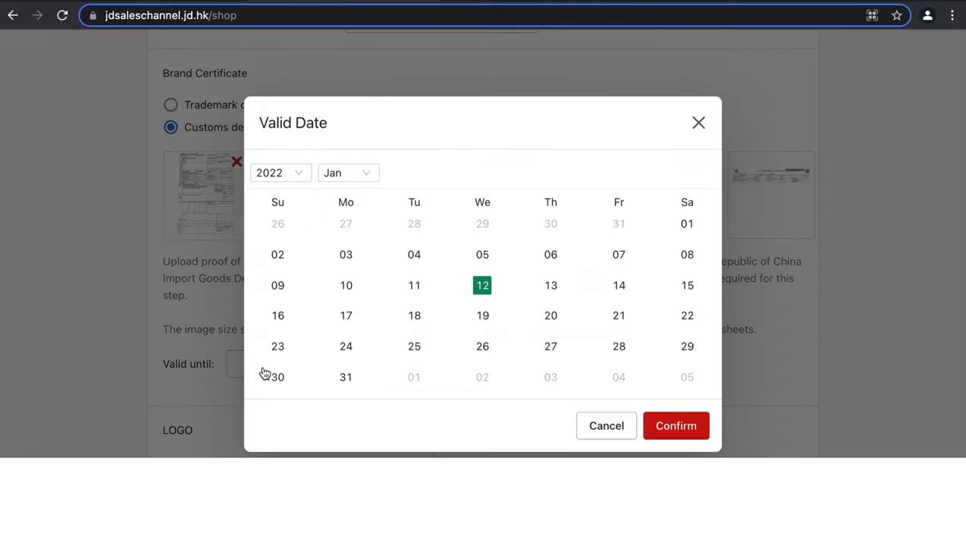
{"action": "left_click", "coordinate": [297, 173]}
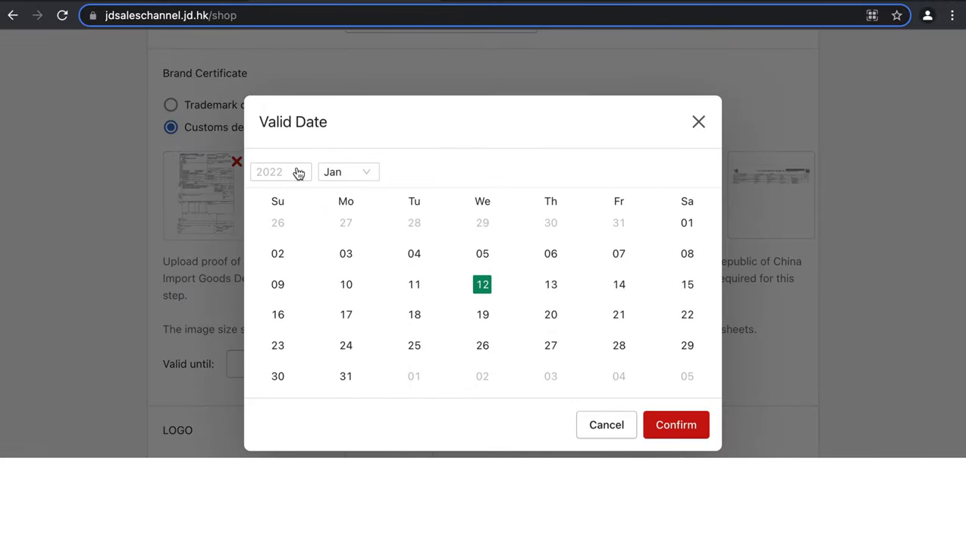
{"action": "scroll", "coordinate": [276, 330], "scroll_direction": "down", "scroll_amount": 3}
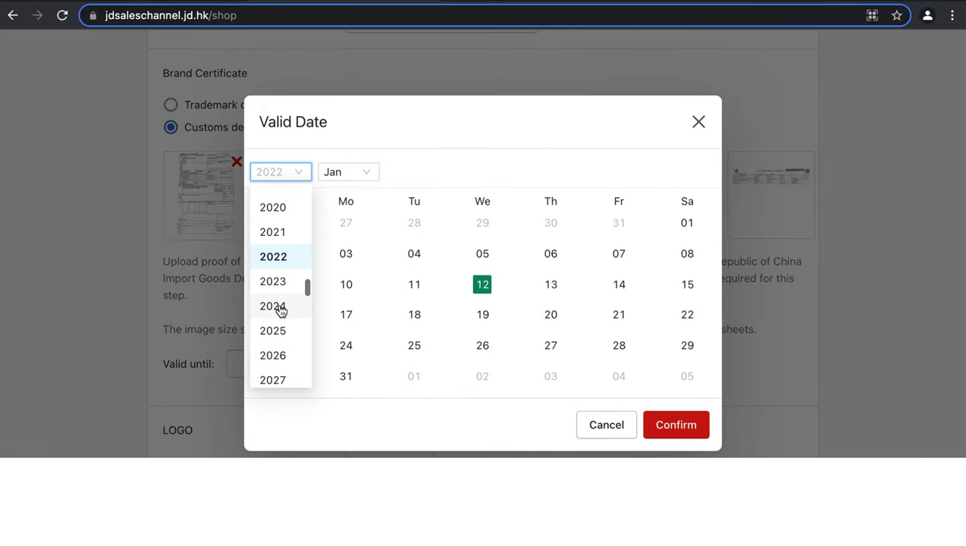
{"action": "left_click", "coordinate": [276, 307]}
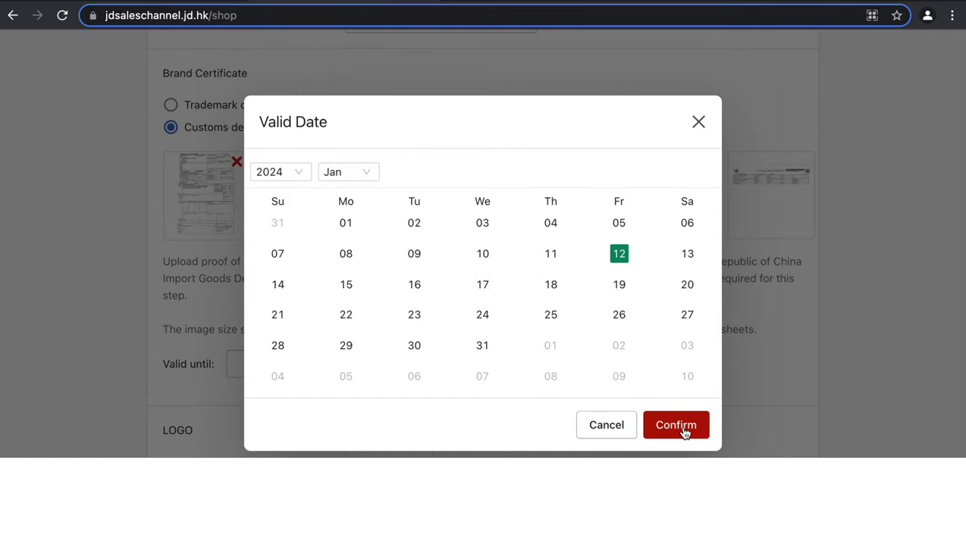
{"action": "left_click", "coordinate": [683, 428]}
Attach the 2.54.25 PM shoe-box screenshot as the package picture and save nike.
{"action": "scroll", "coordinate": [519, 326], "scroll_direction": "down", "scroll_amount": 5}
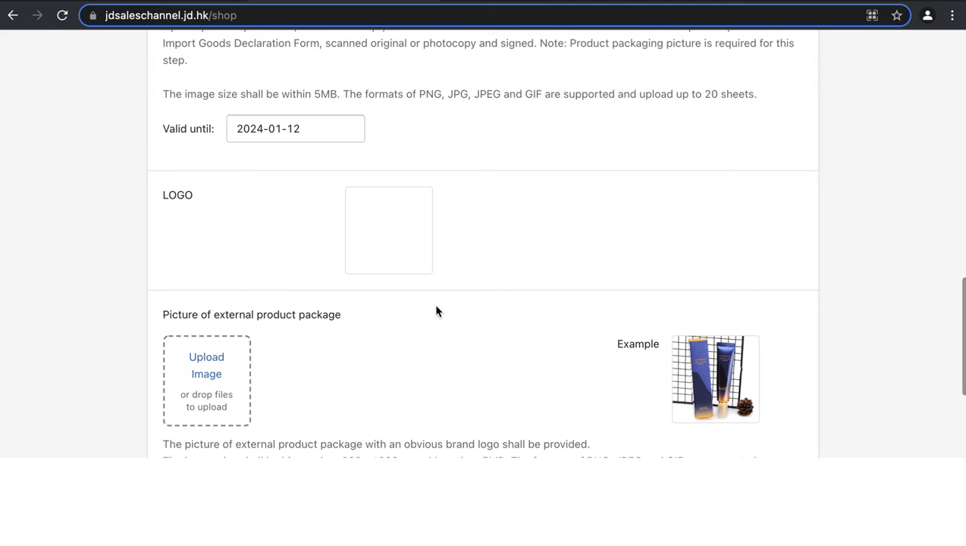
{"action": "scroll", "coordinate": [402, 296], "scroll_direction": "down", "scroll_amount": 1}
{"action": "scroll", "coordinate": [399, 227], "scroll_direction": "down", "scroll_amount": 2}
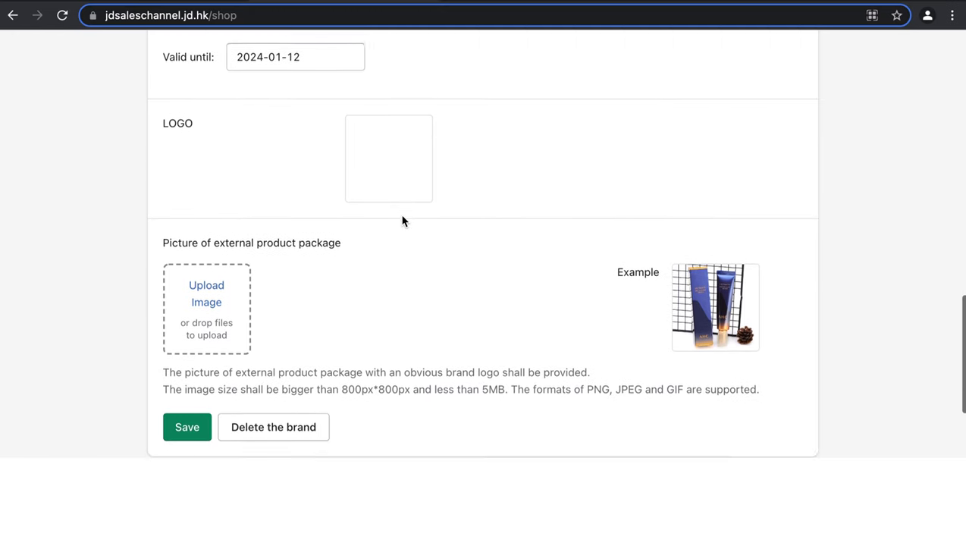
{"action": "left_click", "coordinate": [207, 278]}
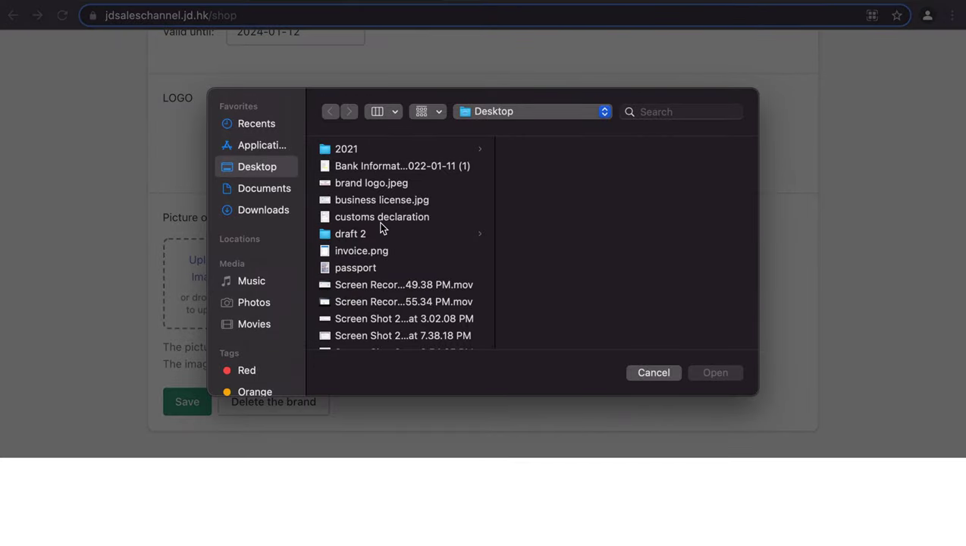
{"action": "scroll", "coordinate": [381, 228], "scroll_direction": "down", "scroll_amount": 2}
{"action": "left_click", "coordinate": [347, 303]}
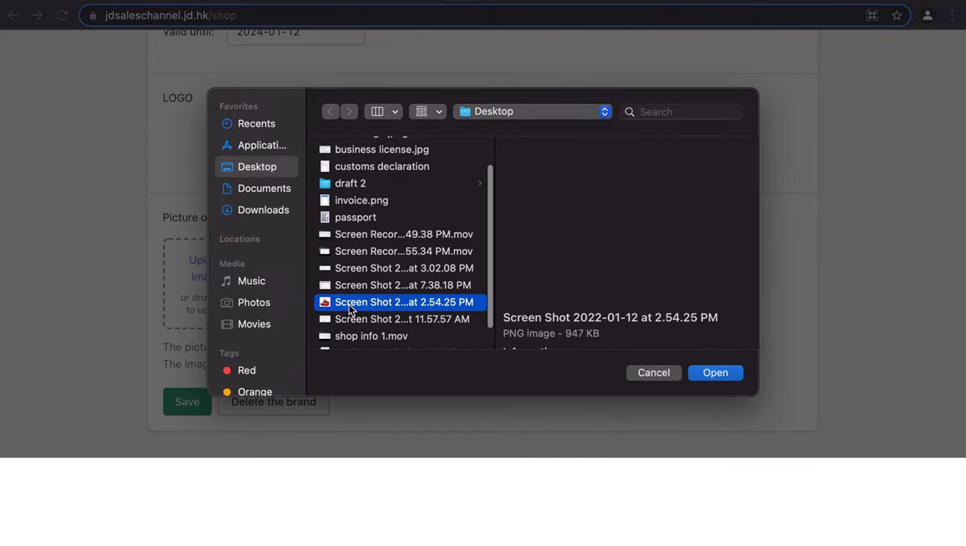
{"action": "left_click", "coordinate": [711, 372]}
{"action": "scroll", "coordinate": [455, 304], "scroll_direction": "down", "scroll_amount": 2}
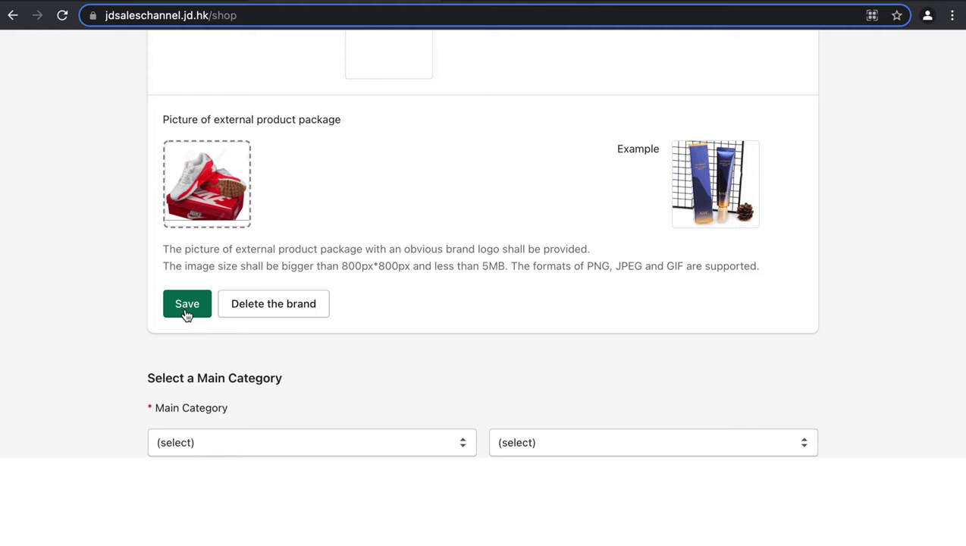
{"action": "left_click", "coordinate": [187, 307]}
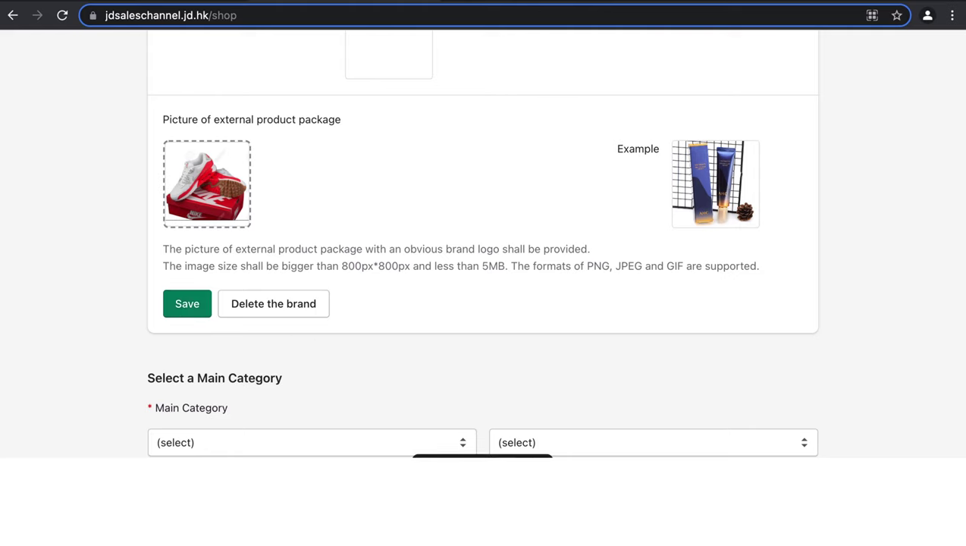
{"action": "scroll", "coordinate": [405, 394], "scroll_direction": "down", "scroll_amount": 7}
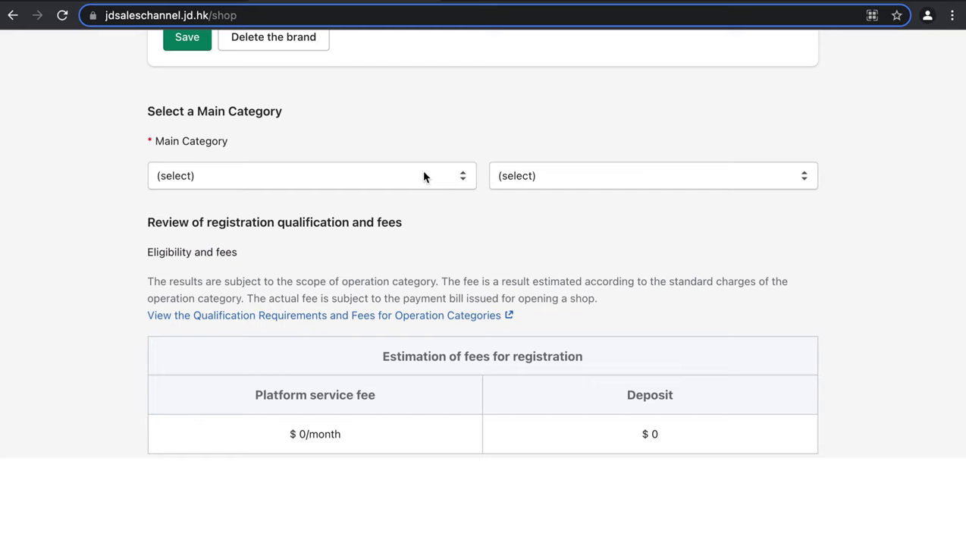
Pick Footwear as main category with Popular men's shoes, then continue to Registration Review.
{"action": "left_click", "coordinate": [424, 173]}
{"action": "left_click", "coordinate": [401, 195]}
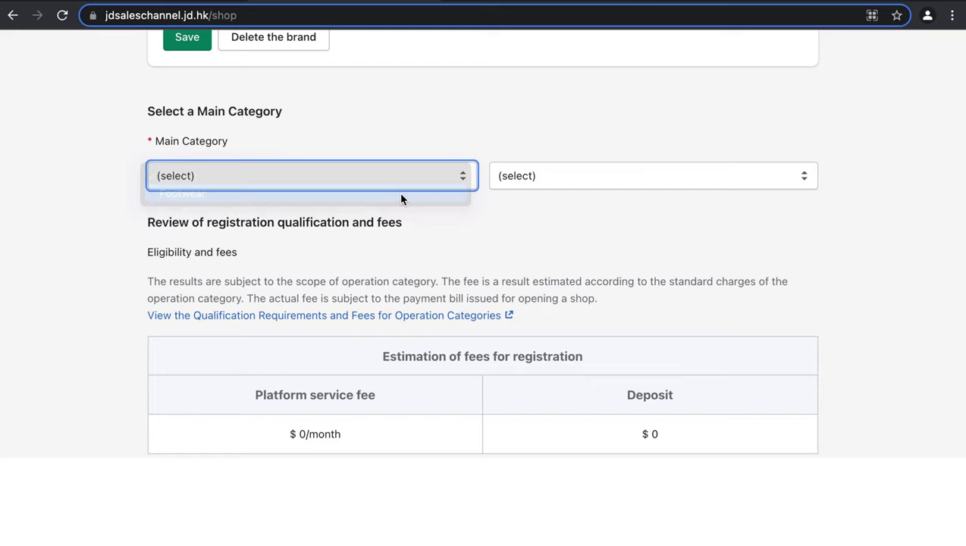
{"action": "left_click", "coordinate": [585, 182]}
{"action": "left_click", "coordinate": [594, 199]}
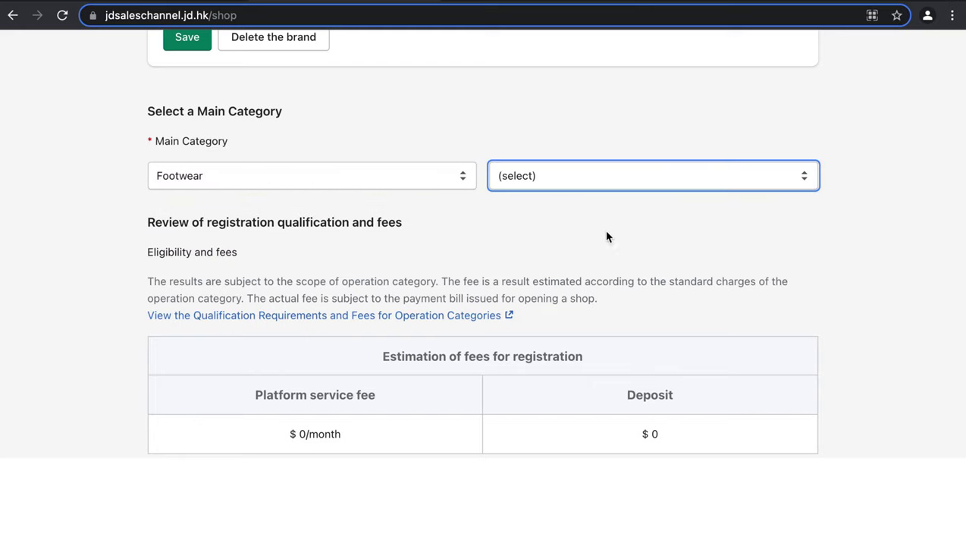
{"action": "left_click", "coordinate": [611, 245]}
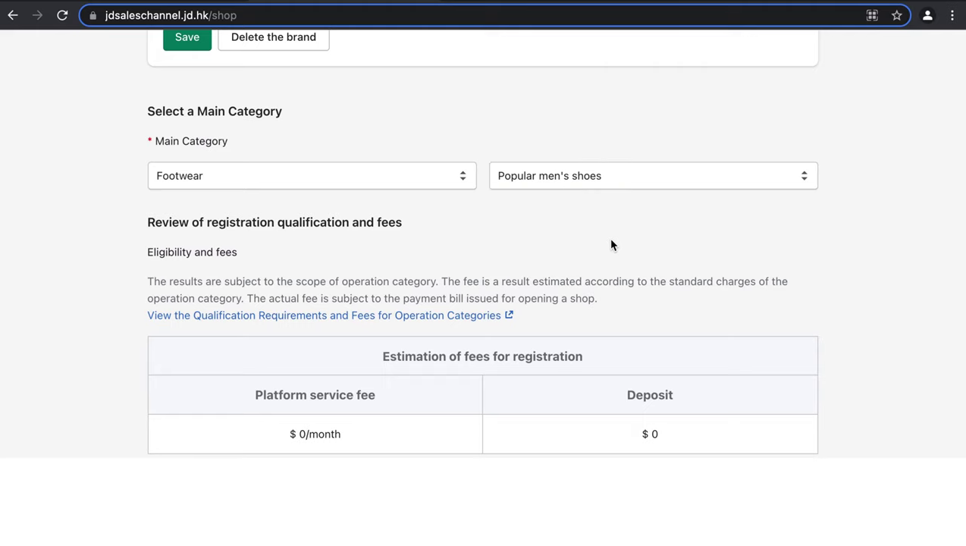
{"action": "scroll", "coordinate": [114, 345], "scroll_direction": "down", "scroll_amount": 1}
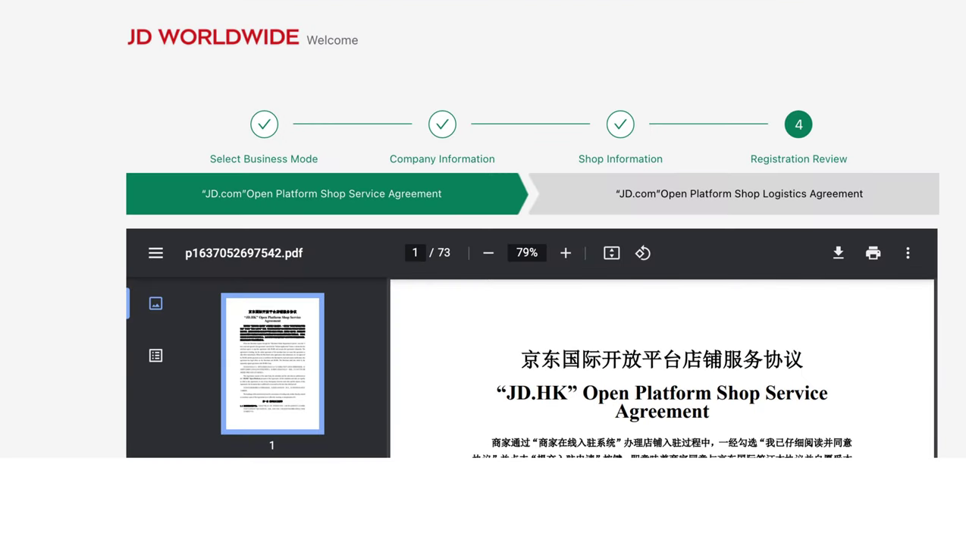
Read the 73-page Shop Service Agreement to its definitions, then switch to the Logistics Agreement.
{"action": "scroll", "coordinate": [531, 304], "scroll_direction": "down", "scroll_amount": 1}
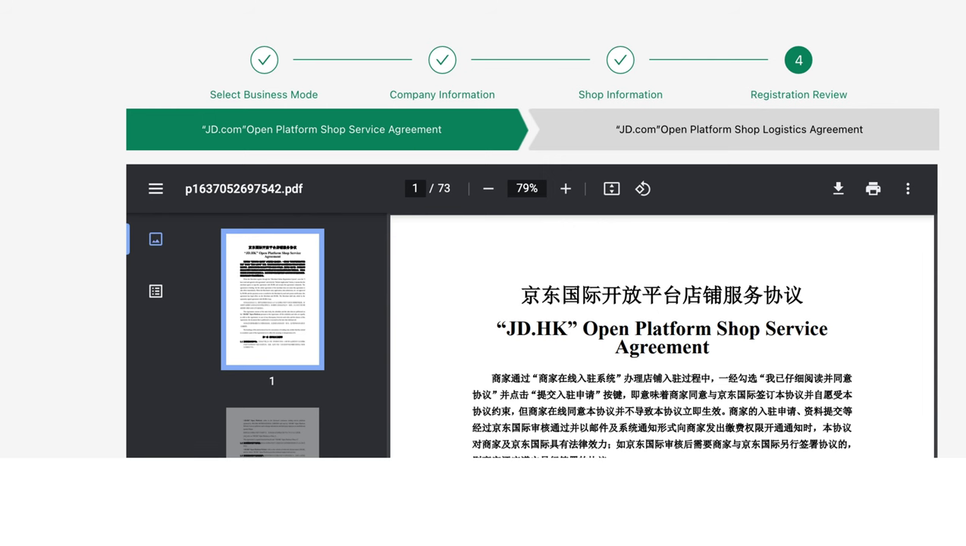
{"action": "scroll", "coordinate": [531, 304], "scroll_direction": "down", "scroll_amount": 1}
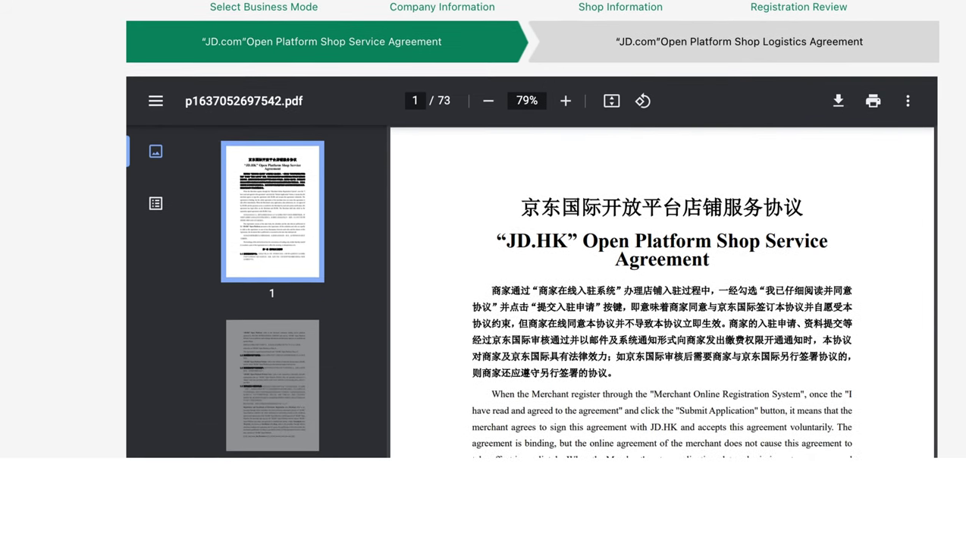
{"action": "scroll", "coordinate": [747, 349], "scroll_direction": "down", "scroll_amount": 3}
{"action": "scroll", "coordinate": [746, 349], "scroll_direction": "down", "scroll_amount": 5}
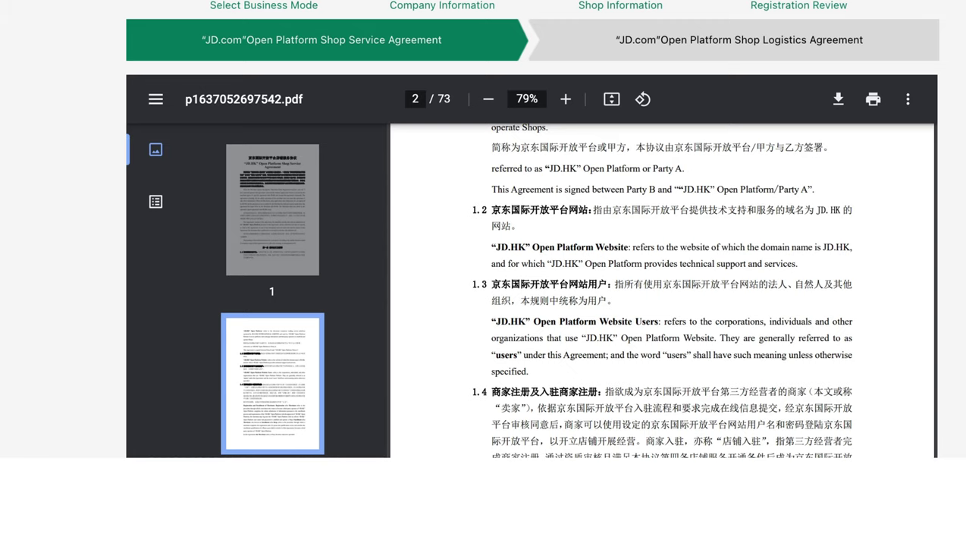
{"action": "left_click", "coordinate": [740, 39]}
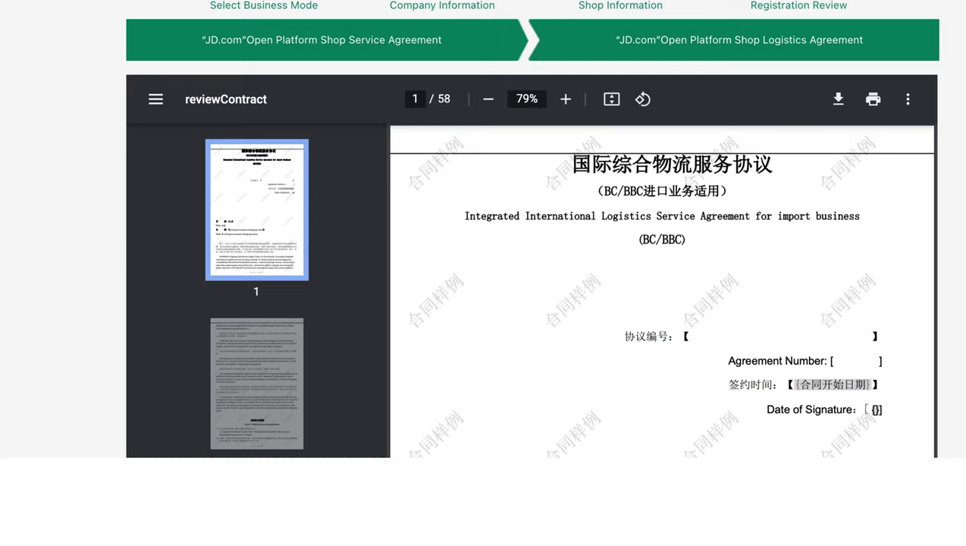
Scroll the 58-page Shop Logistics Agreement to its Article 1 definitions on page 3.
{"action": "scroll", "coordinate": [705, 349], "scroll_direction": "down", "scroll_amount": 15}
{"action": "scroll", "coordinate": [706, 350], "scroll_direction": "down", "scroll_amount": 15}
{"action": "scroll", "coordinate": [705, 351], "scroll_direction": "down", "scroll_amount": 10}
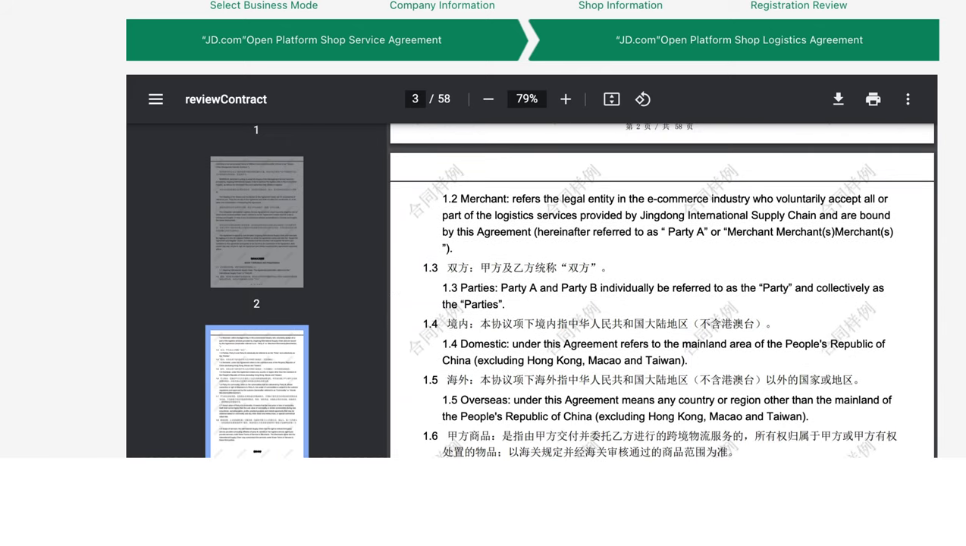